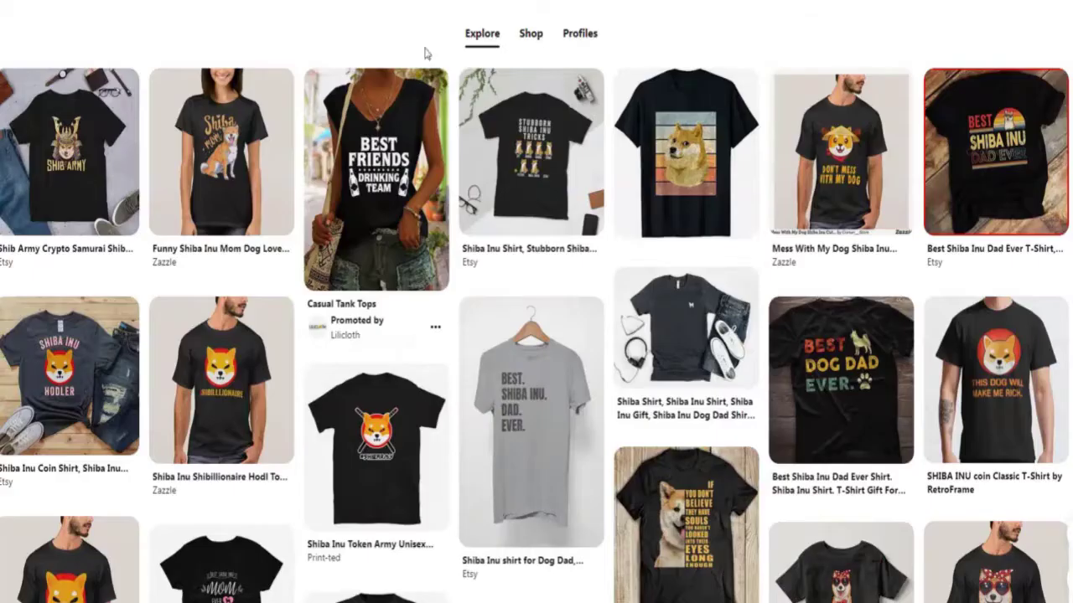
Scroll down through the Pinterest 'shiba inu shirt' search results to review more pins.
scroll(252, 166, "down", 2)
scroll(253, 167, "down", 5)
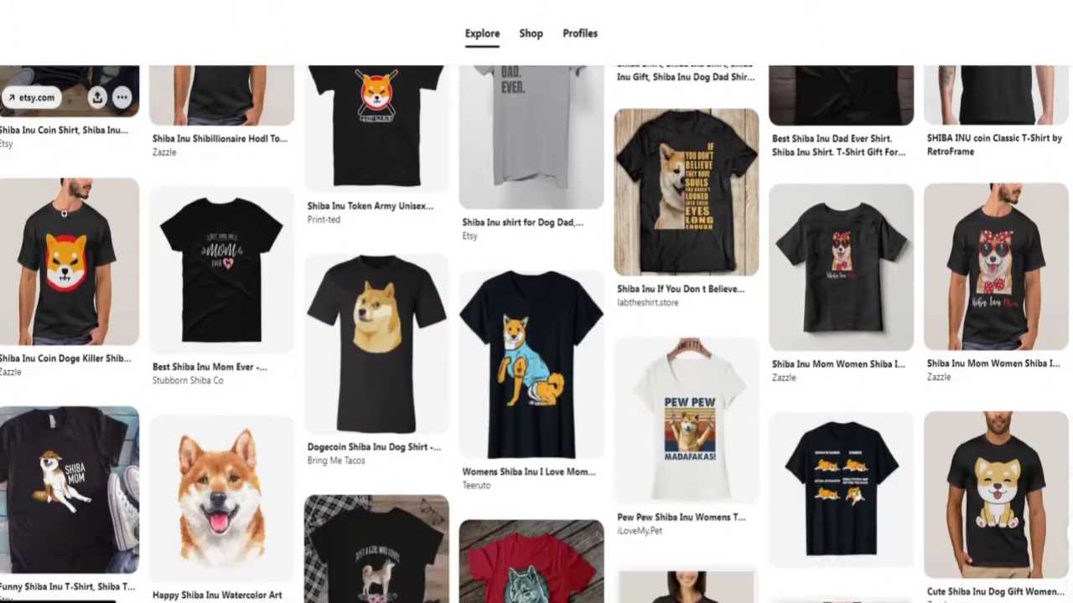
scroll(252, 166, "down", 5)
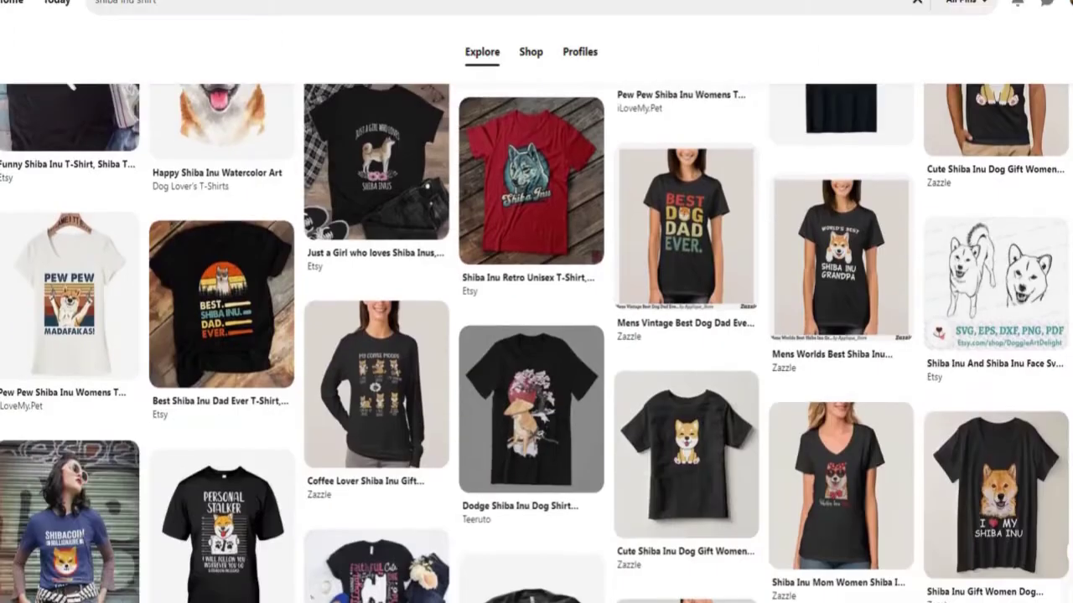
scroll(536, 344, "down", 5)
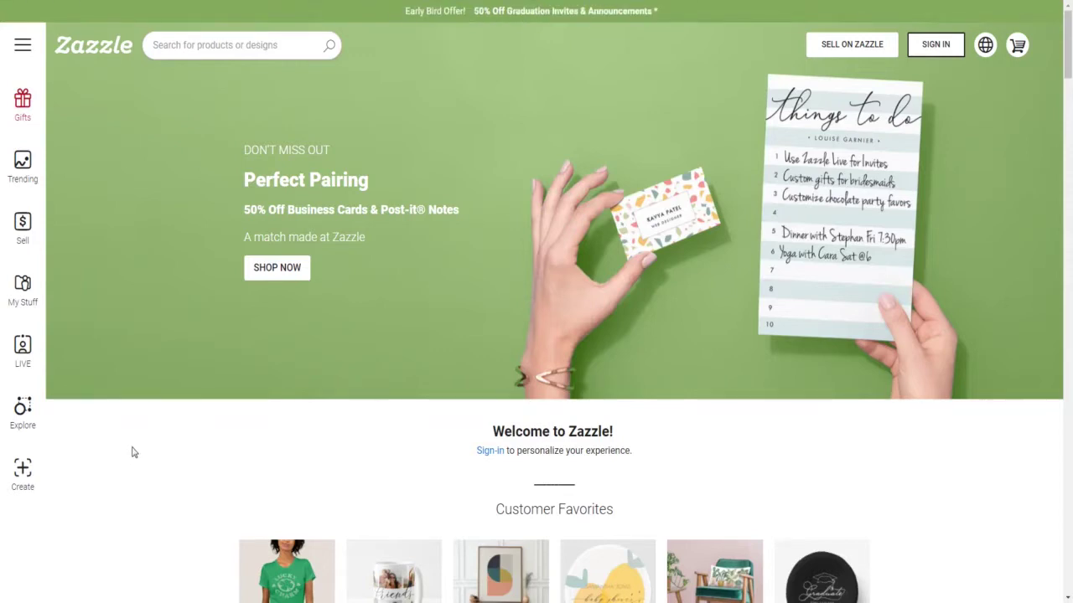
Scroll down the Zazzle homepage and the Popular Men's T-Shirts listings.
scroll(133, 456, "down", 2)
scroll(133, 452, "down", 2)
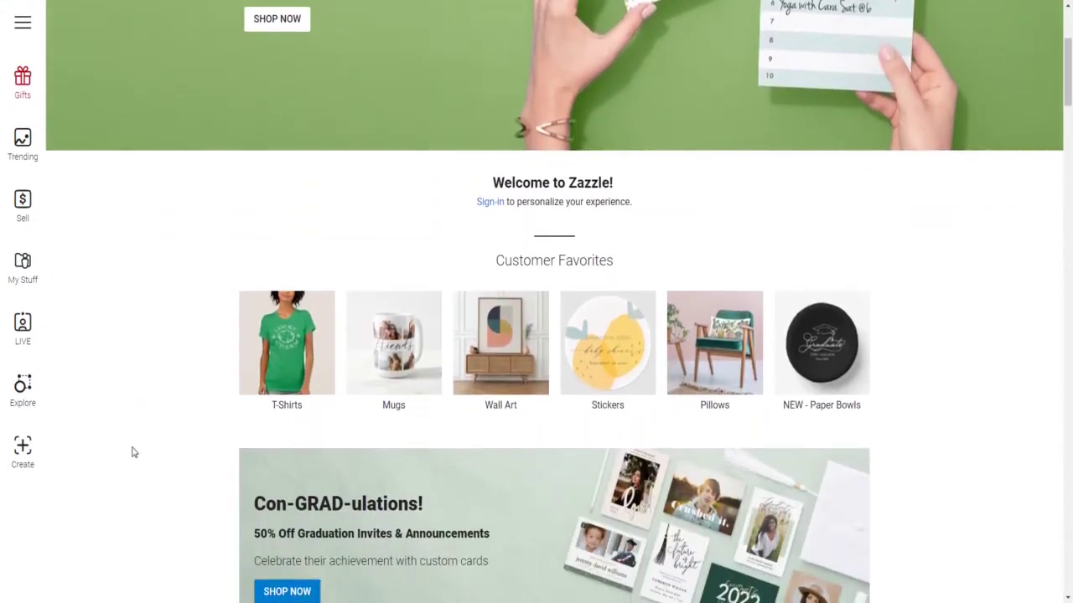
scroll(129, 450, "down", 3)
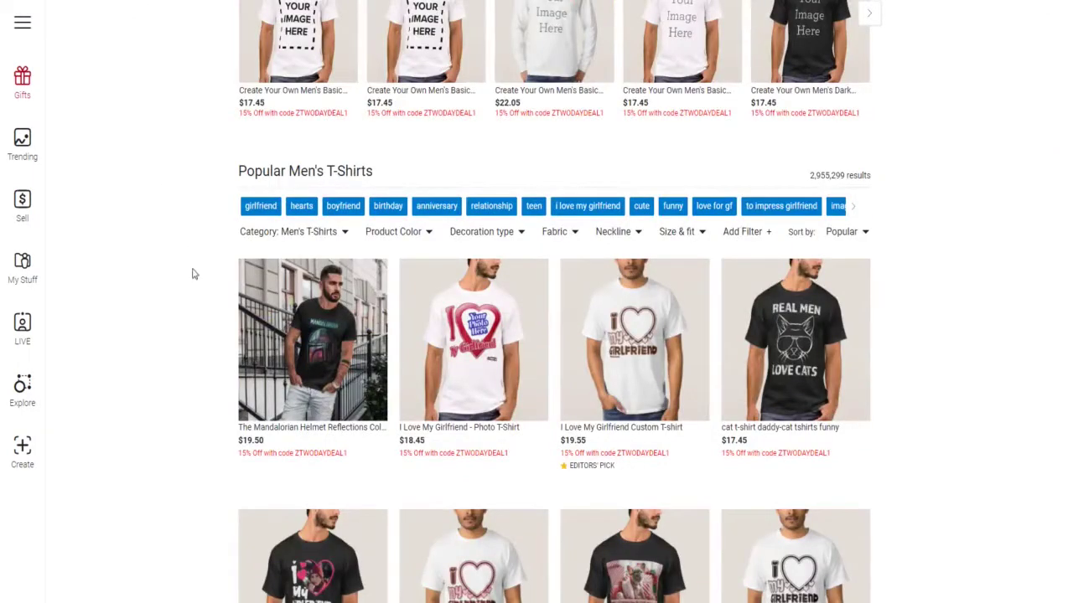
scroll(195, 280, "down", 3)
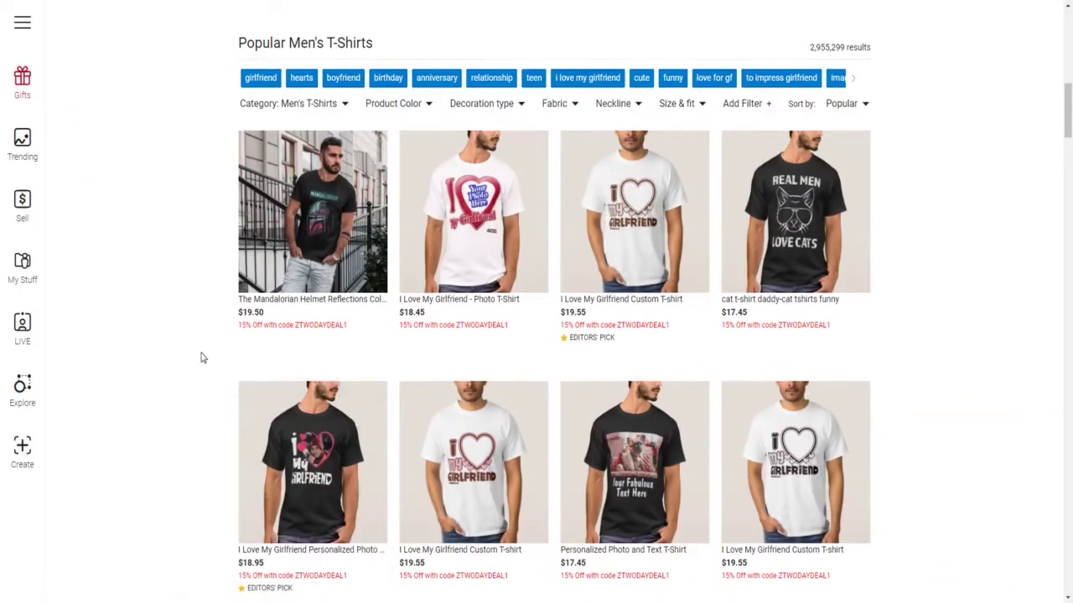
scroll(201, 357, "down", 3)
scroll(201, 357, "down", 5)
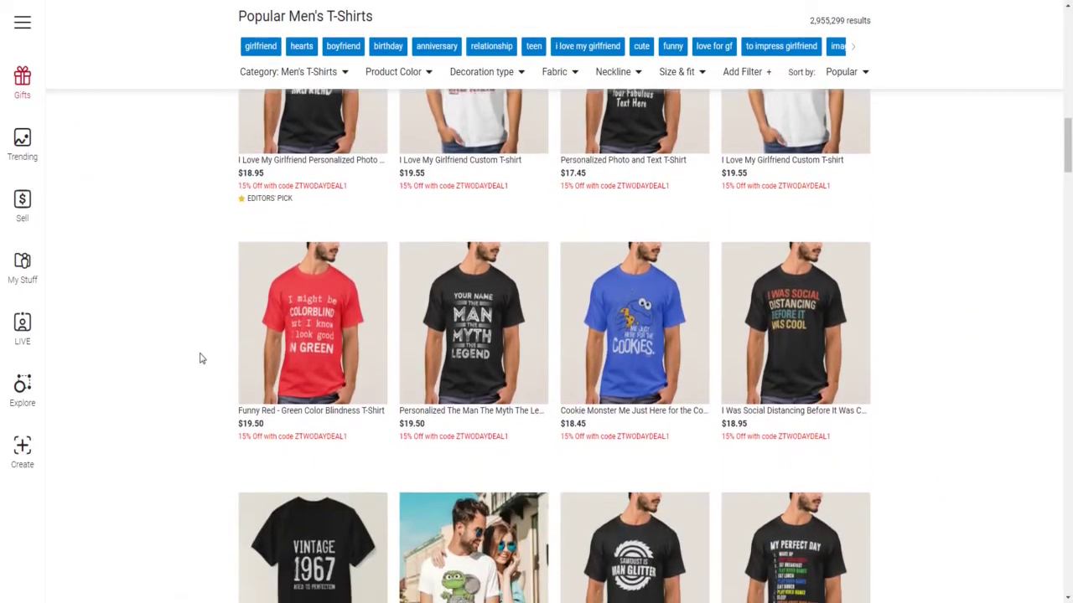
scroll(201, 359, "down", 3)
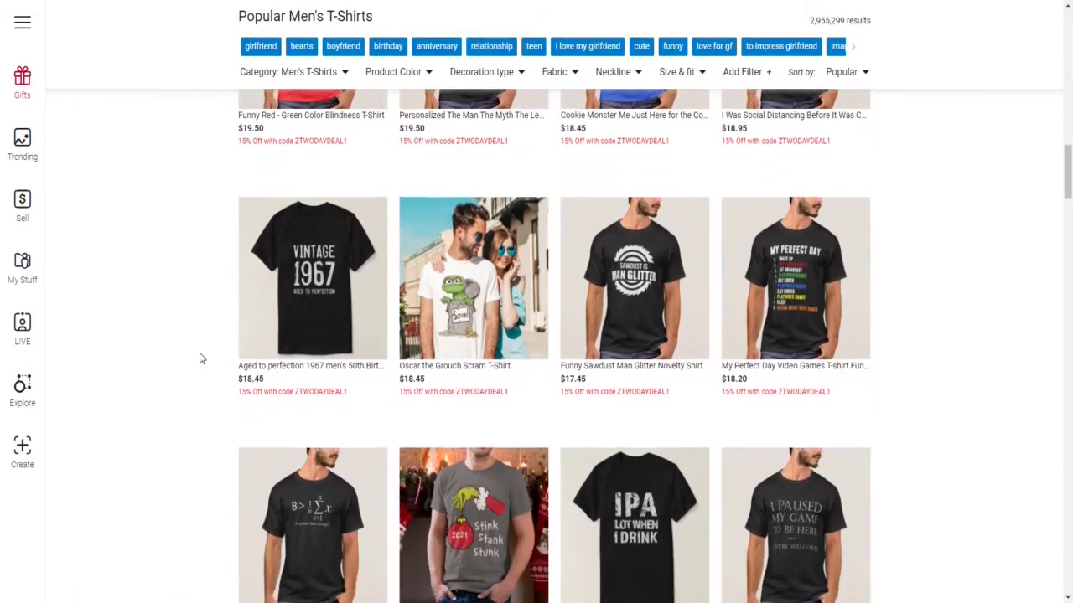
scroll(201, 358, "down", 3)
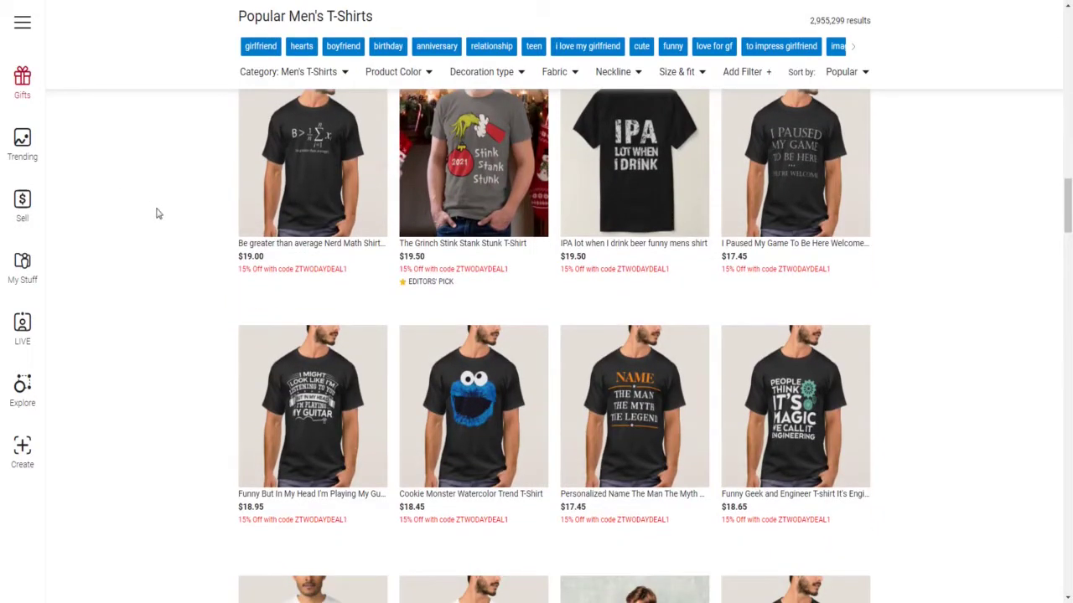
scroll(170, 210, "down", 2)
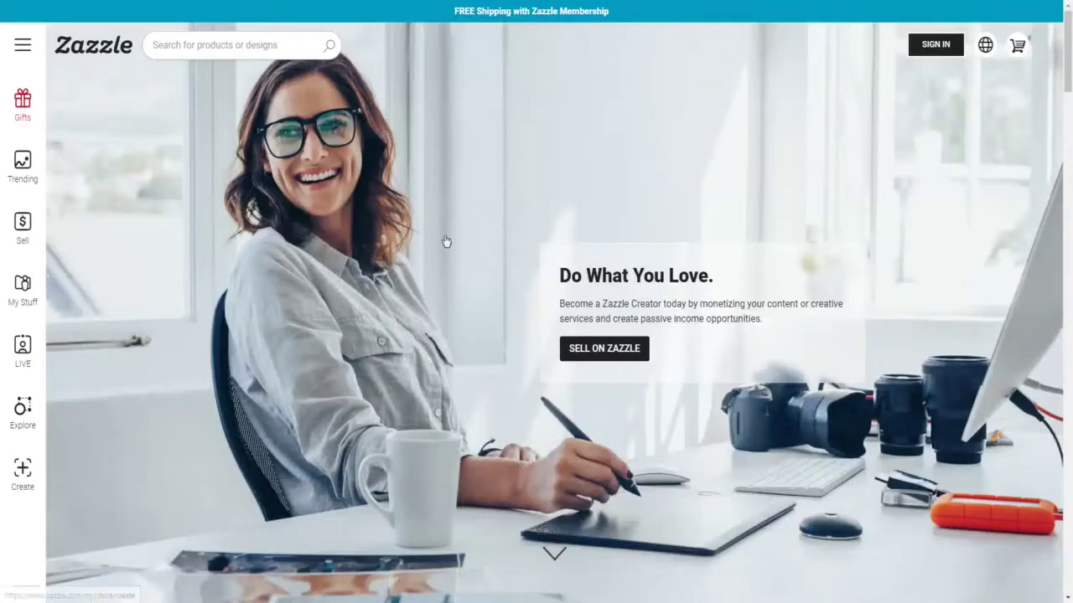
Open Sell on Zazzle and read the Creator page down to the Make Money royalty section.
left_click(623, 358)
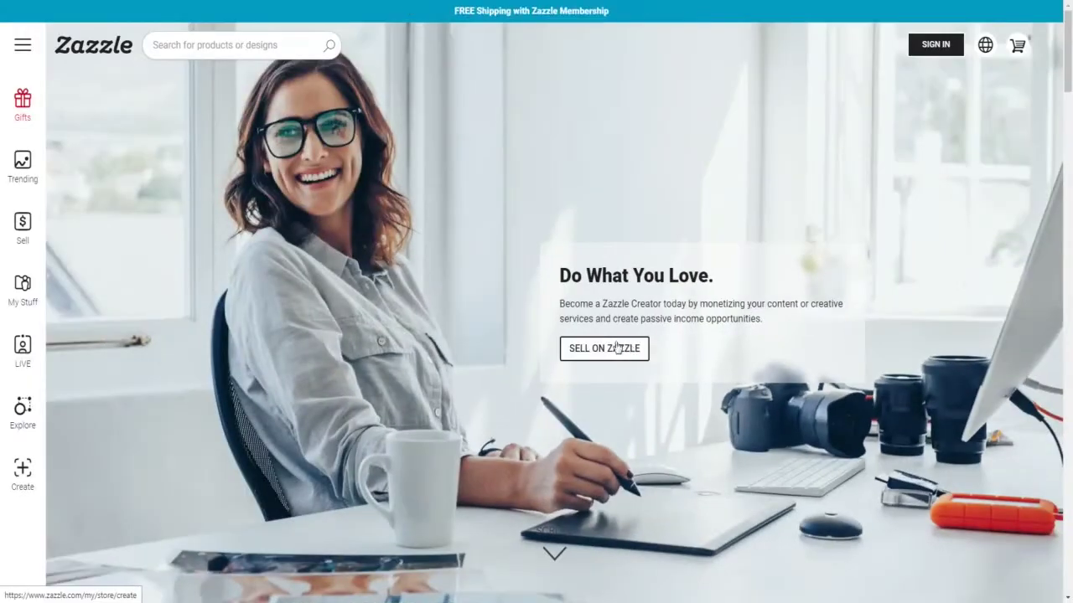
scroll(331, 275, "down", 2)
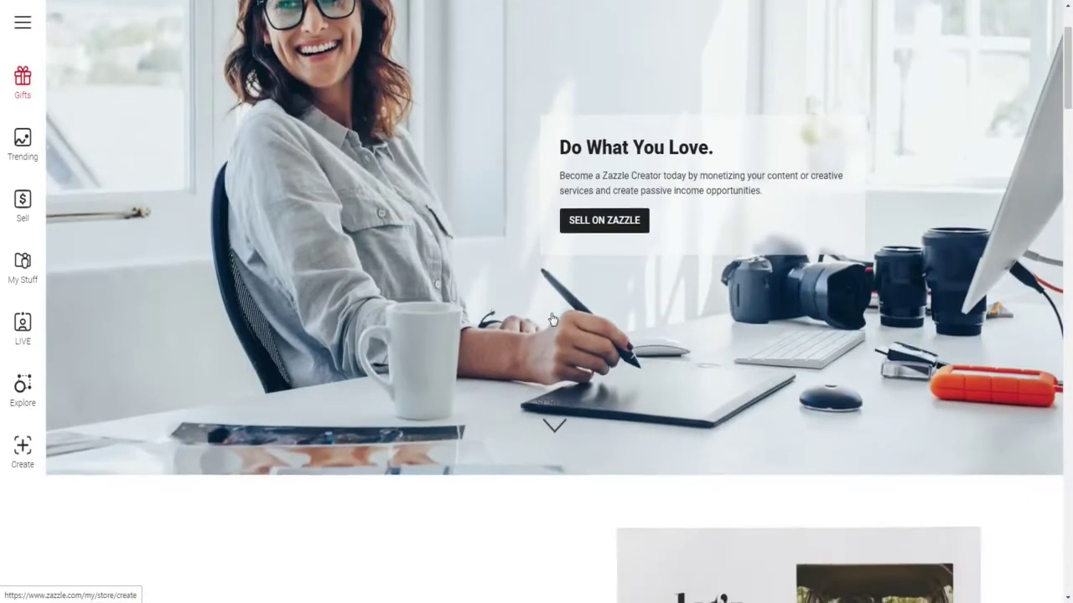
scroll(545, 314, "down", 15)
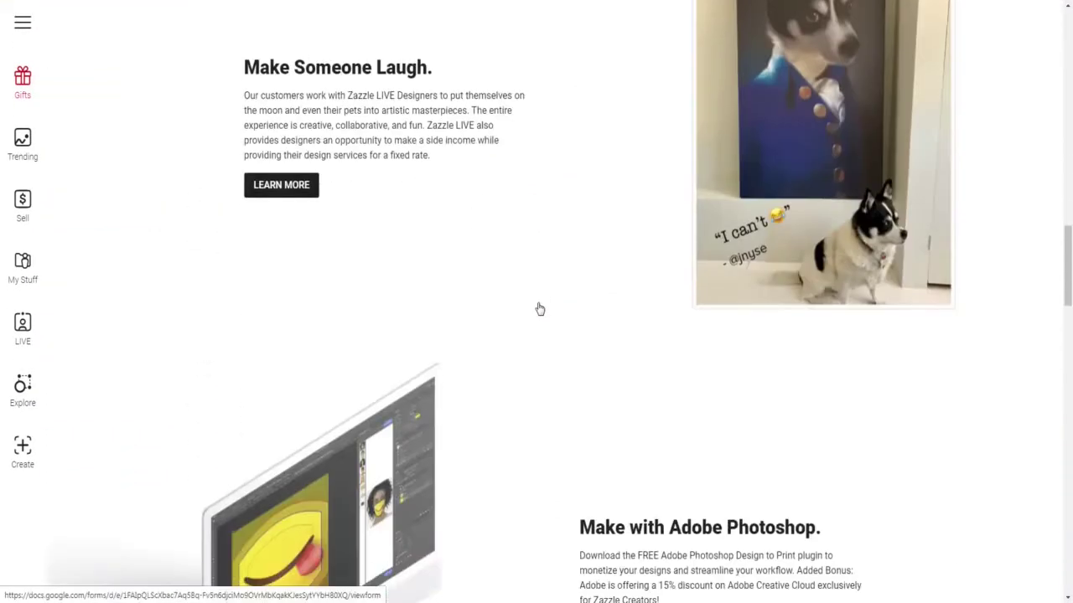
scroll(540, 310, "down", 8)
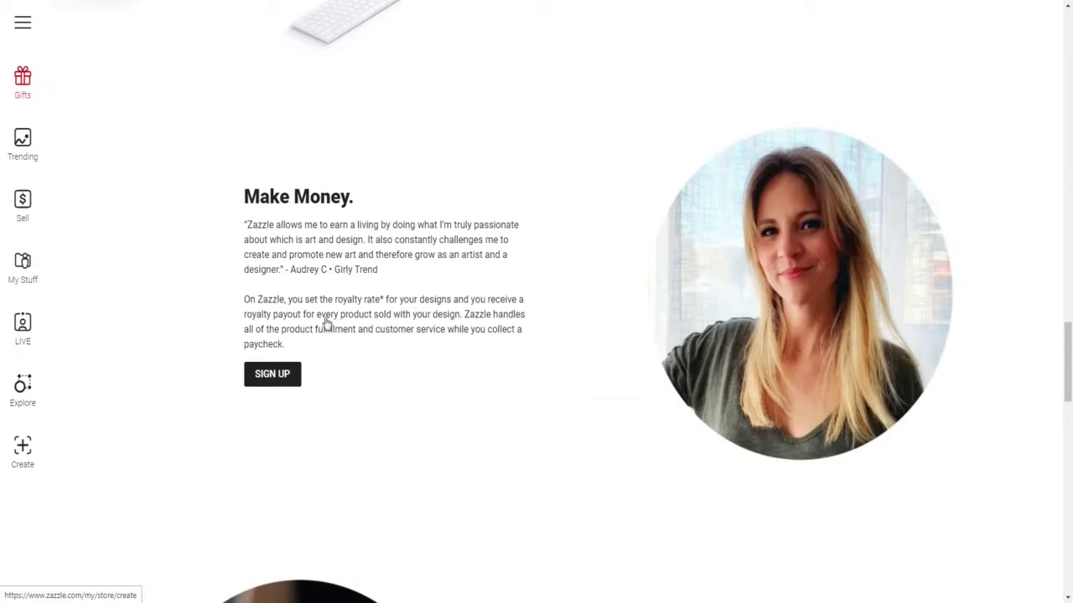
scroll(326, 323, "down", 1)
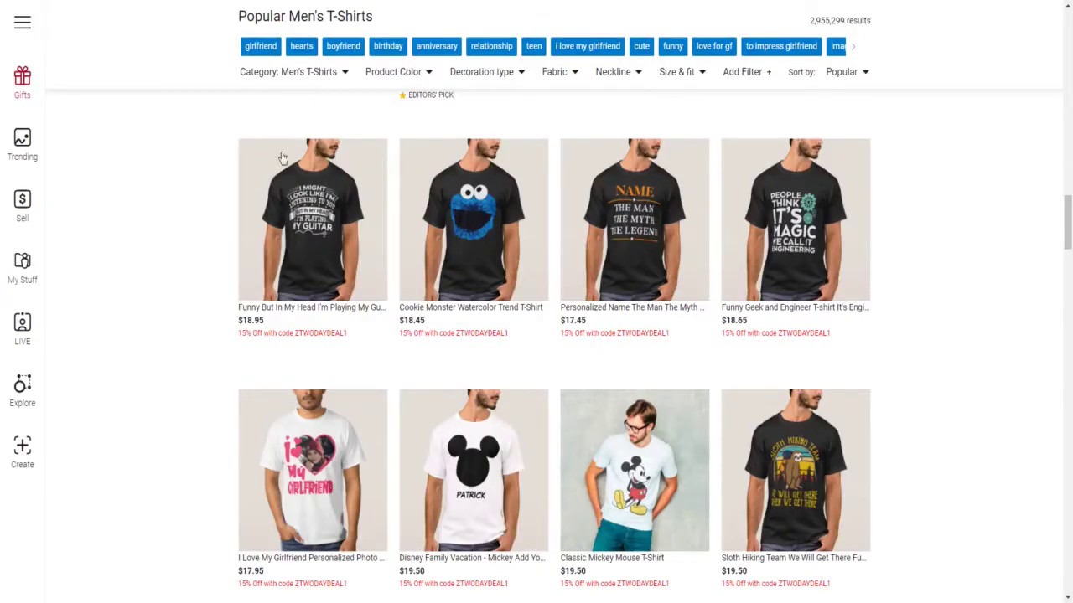
Scroll through more of the Popular Men's T-Shirts grid before returning home.
scroll(340, 230, "down", 3)
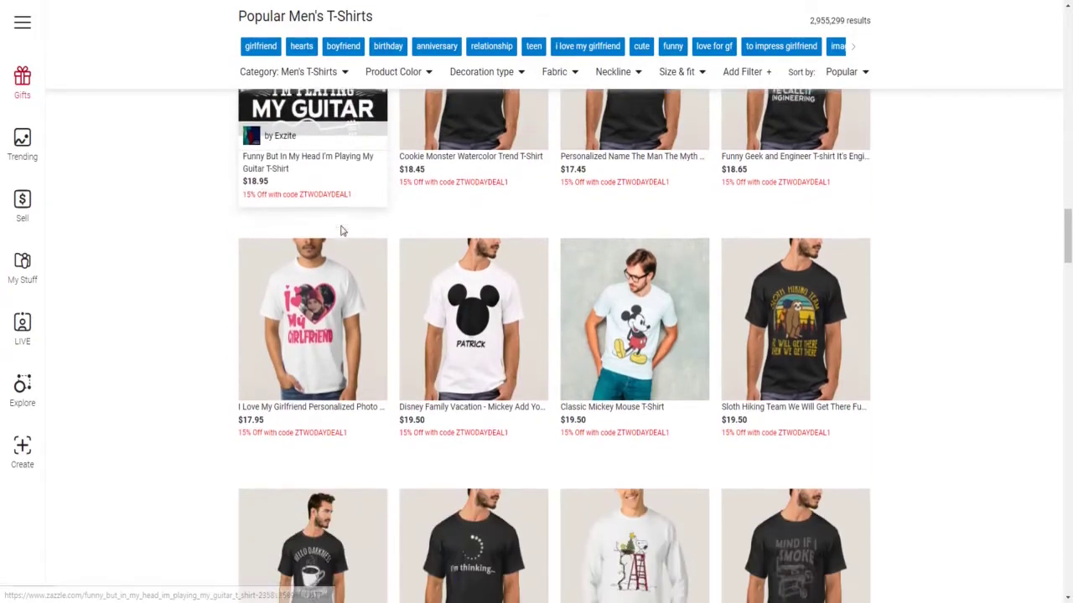
scroll(340, 230, "down", 3)
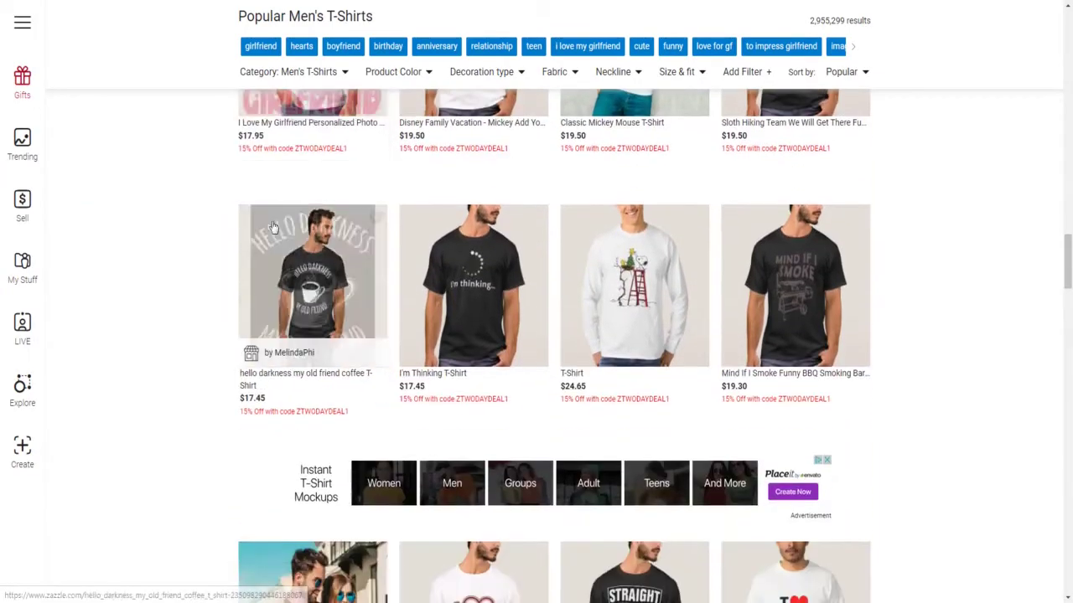
scroll(243, 241, "up", 3)
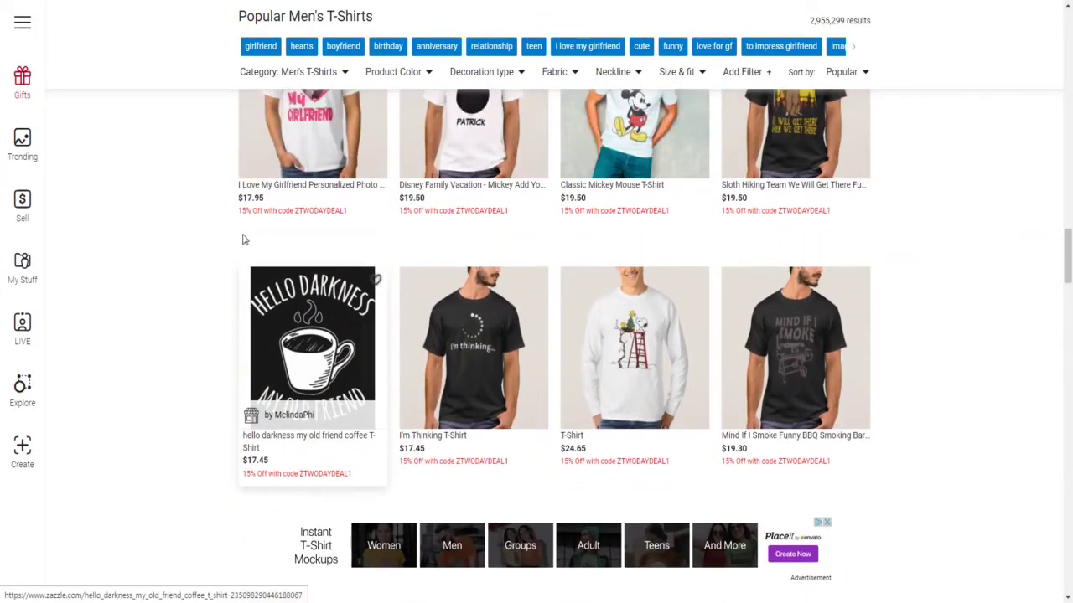
scroll(234, 258, "down", 2)
scroll(234, 258, "down", 6)
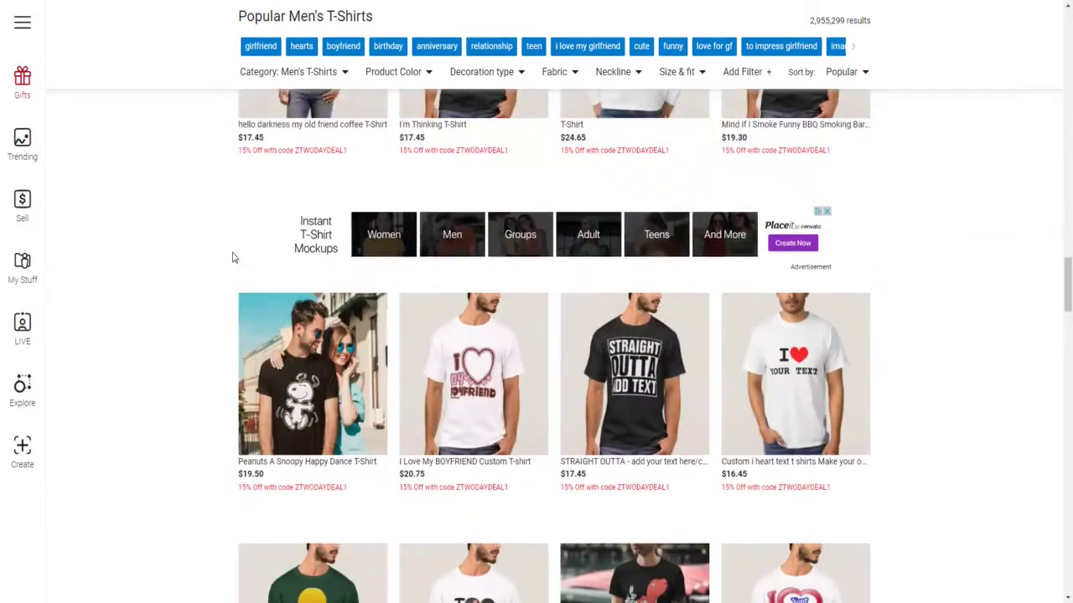
scroll(234, 258, "down", 2)
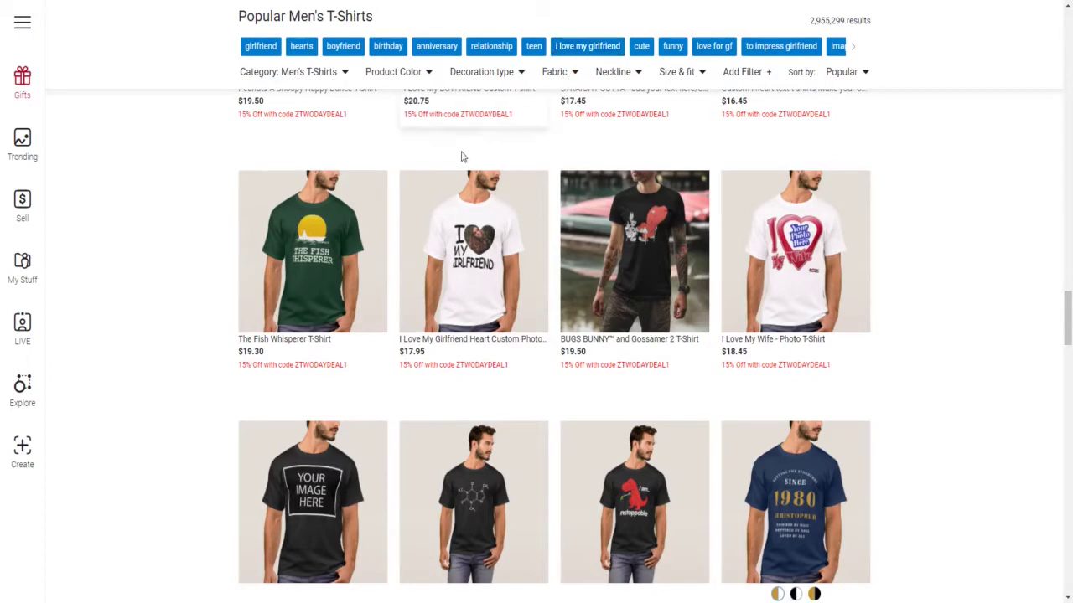
scroll(234, 187, "down", 2)
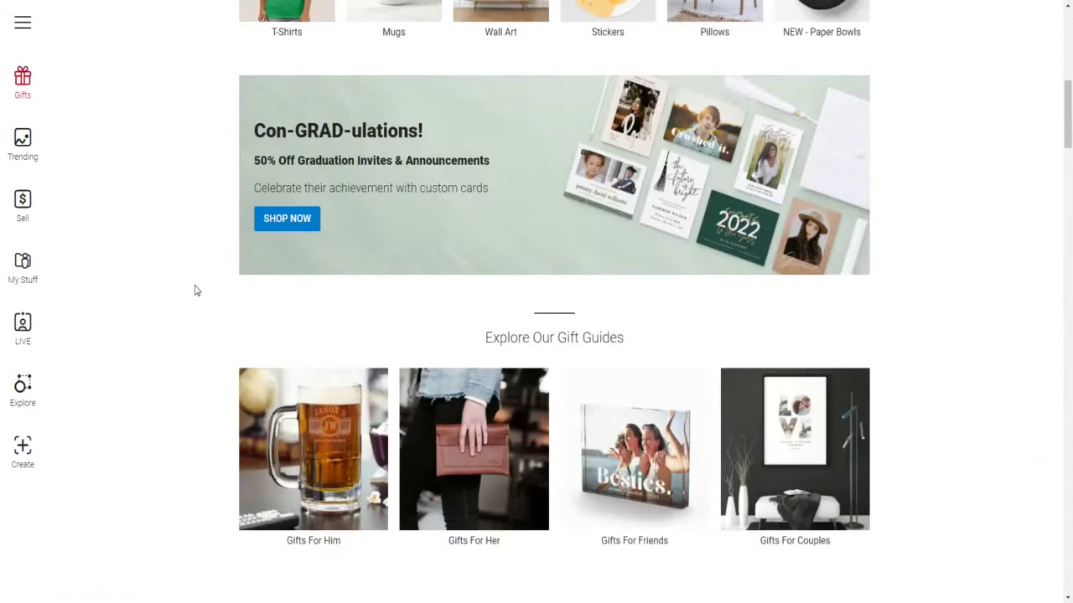
Scroll through the Funny, Music, Outer Space and Gaming T-shirt rows, then back up.
scroll(196, 291, "up", 5)
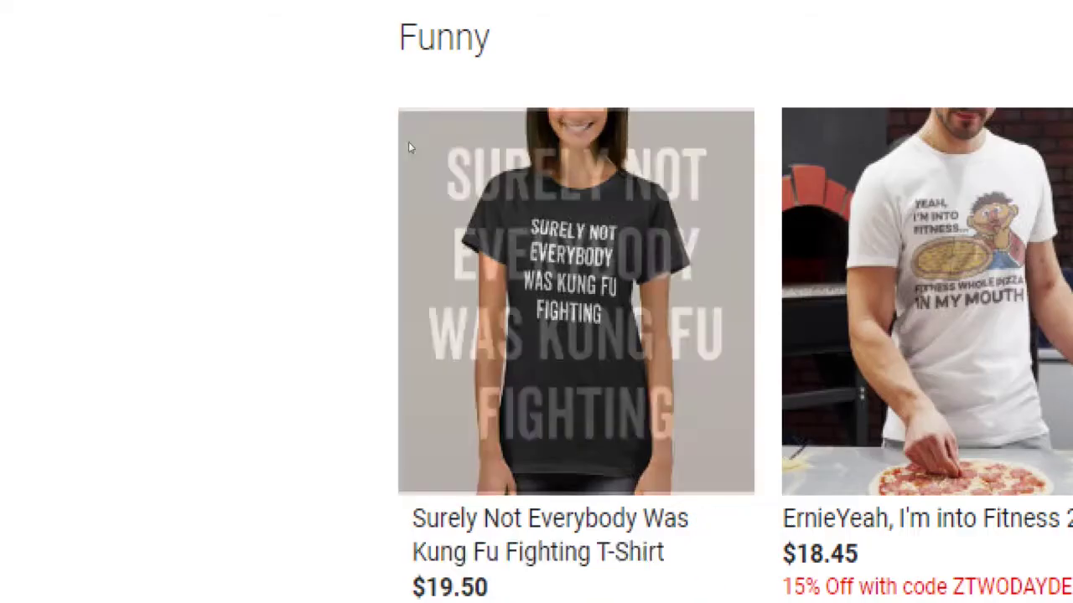
scroll(295, 175, "down", 5)
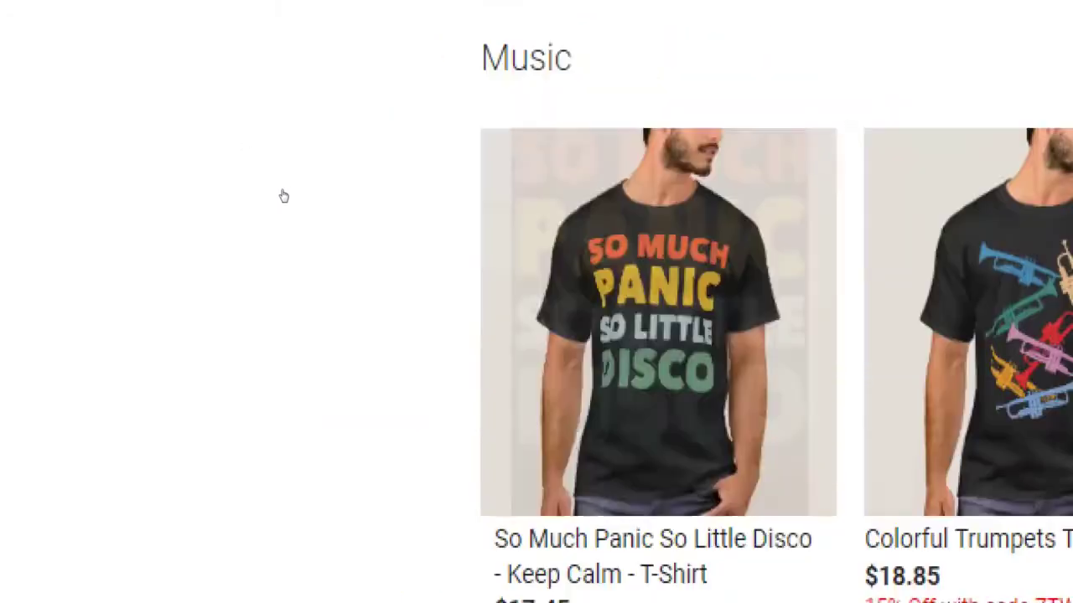
scroll(246, 177, "down", 12)
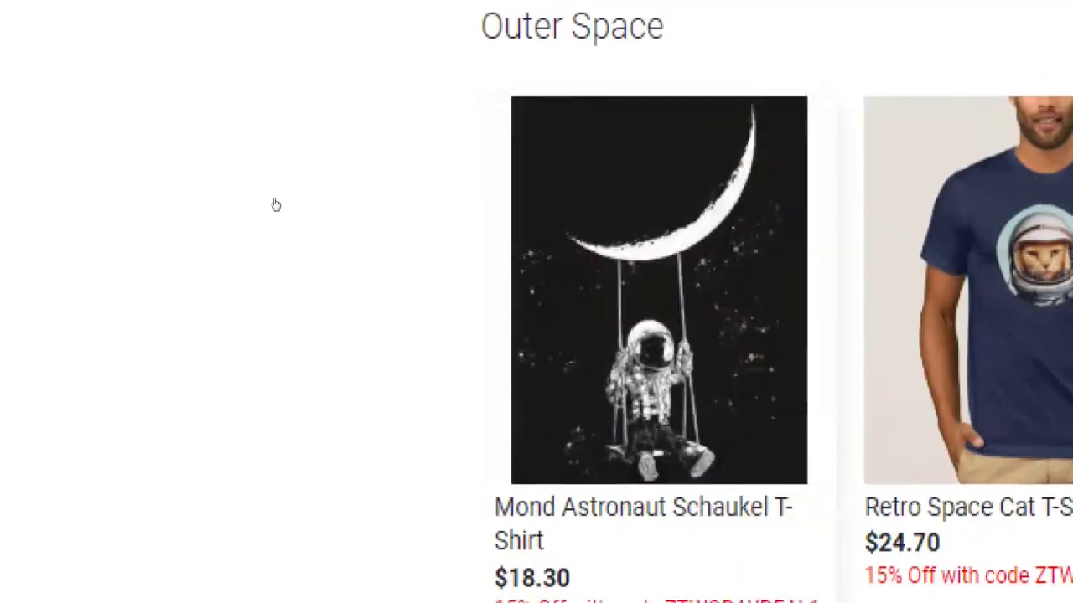
scroll(277, 201, "down", 8)
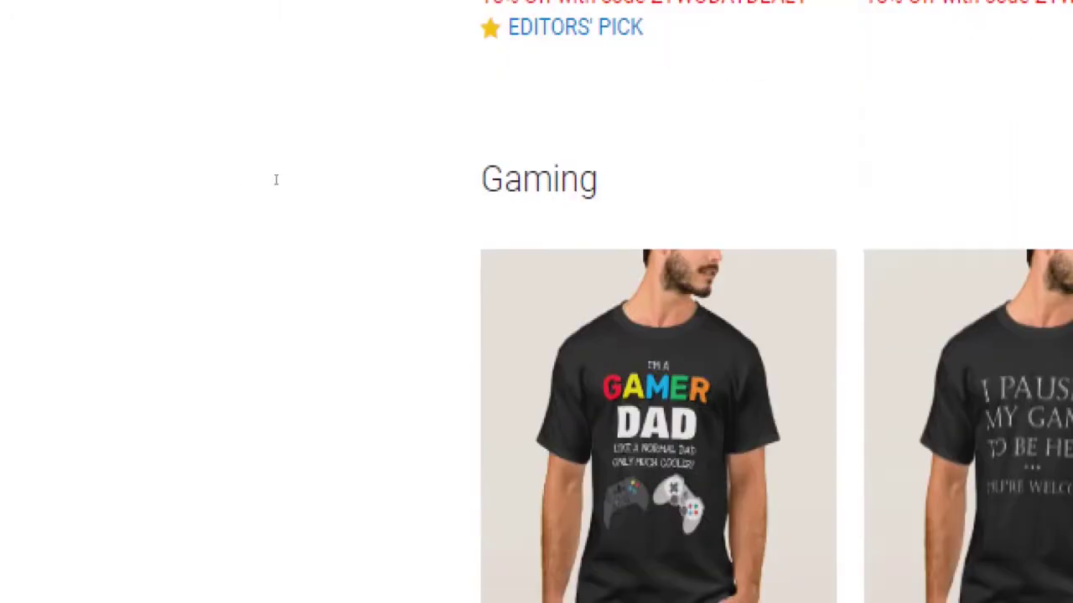
scroll(280, 230, "down", 4)
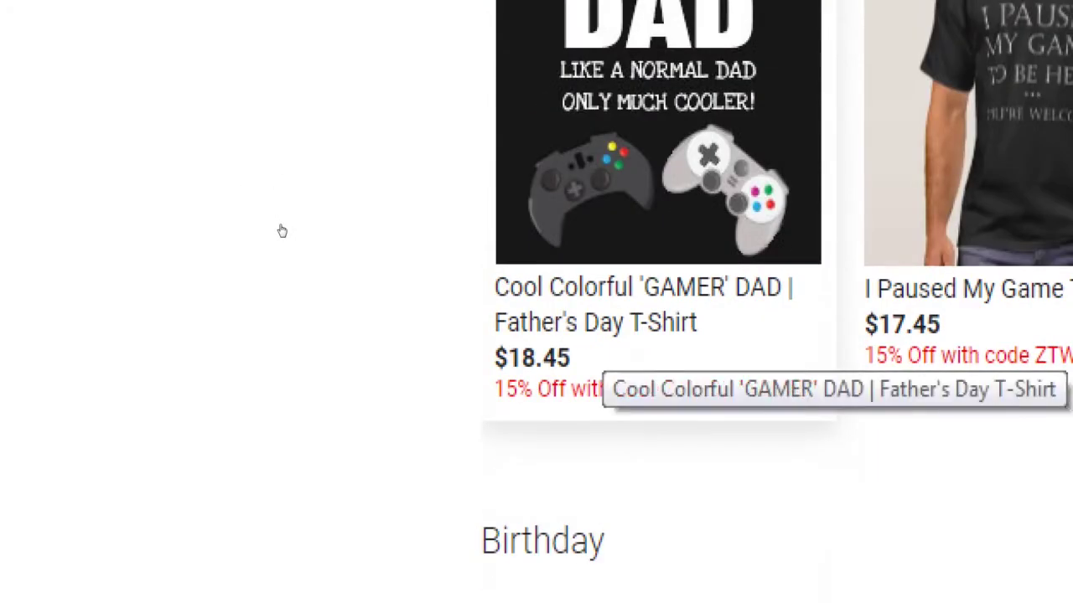
scroll(280, 230, "down", 2)
scroll(282, 230, "up", 4)
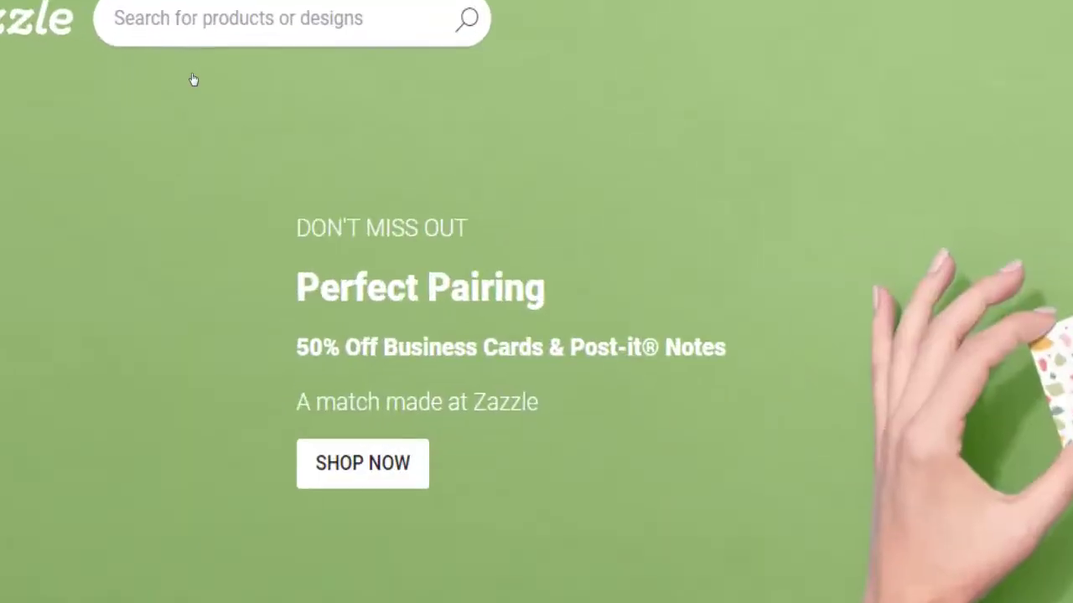
Search Zazzle for 'shiba inu shirt'.
left_click(176, 42)
type("shiba inu")
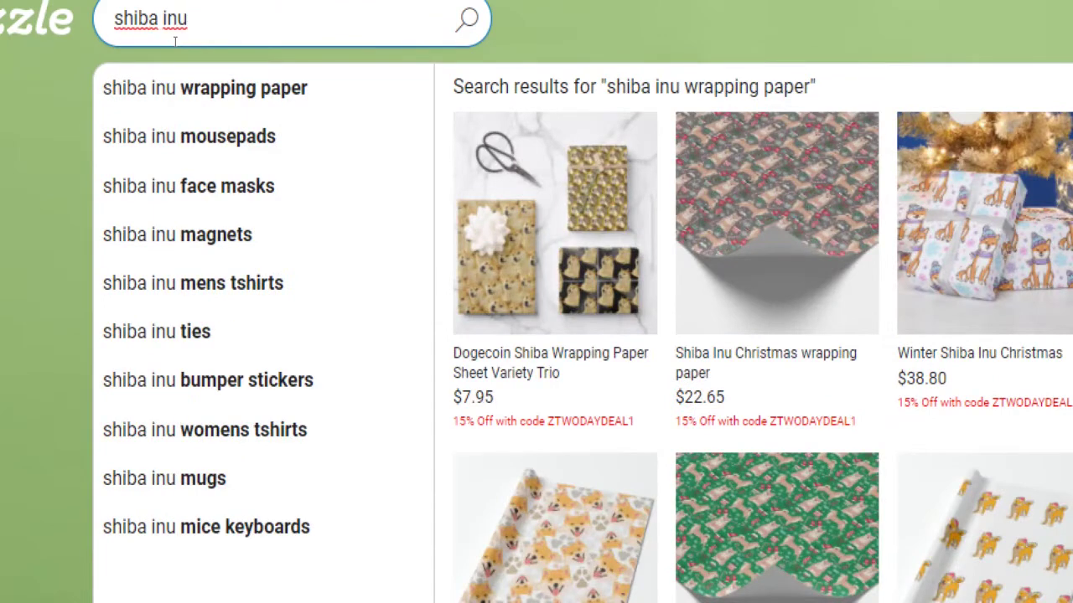
type("shirt")
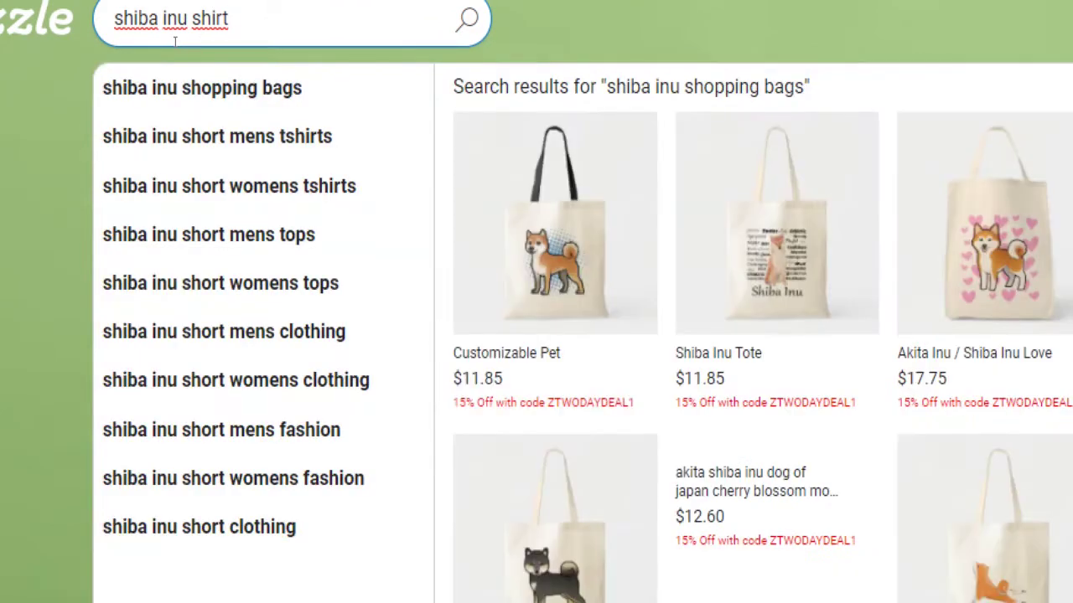
key("Return")
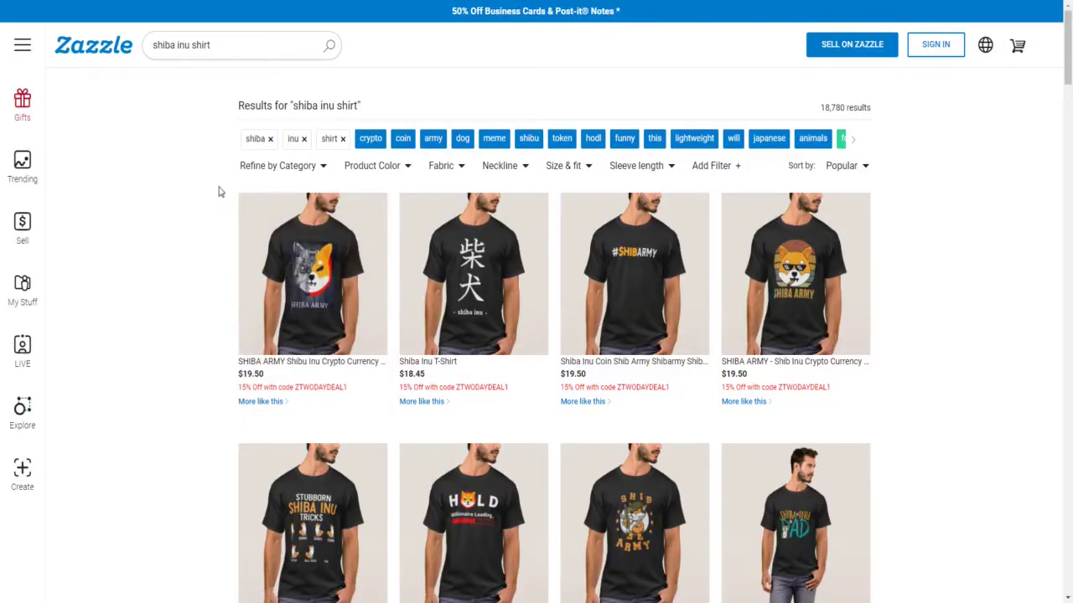
Scroll the results and open the $19.50 Shiba Dad T-shirt's product page.
scroll(218, 191, "down", 3)
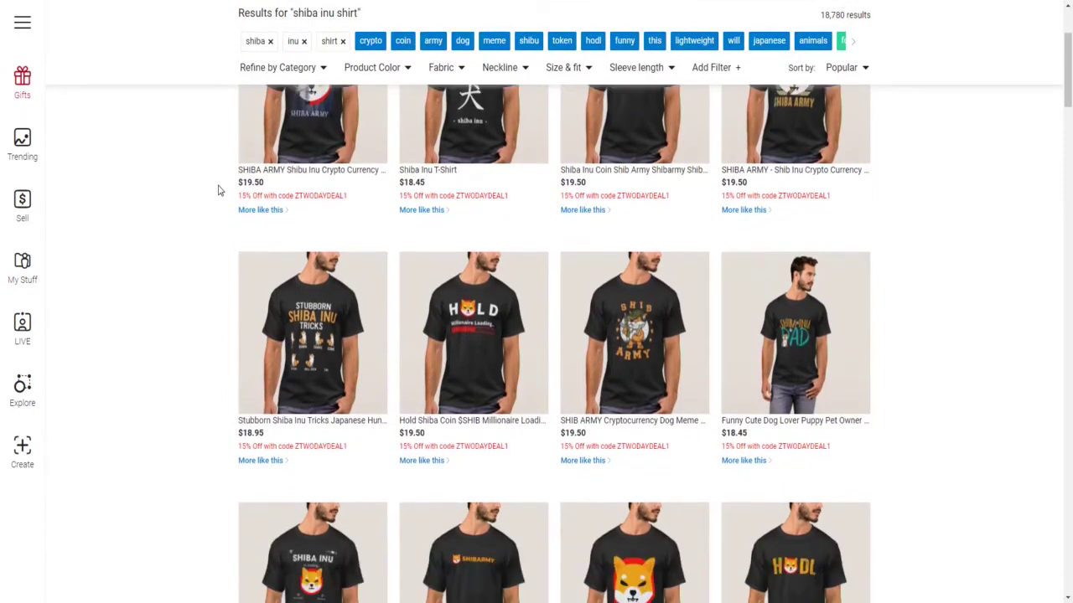
scroll(218, 191, "down", 5)
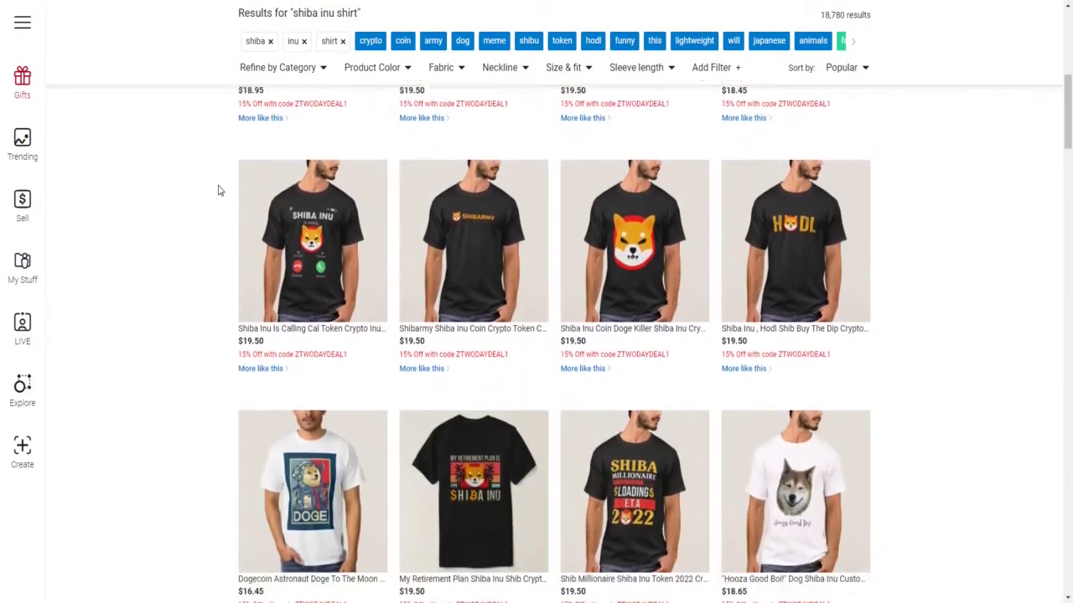
scroll(218, 191, "down", 5)
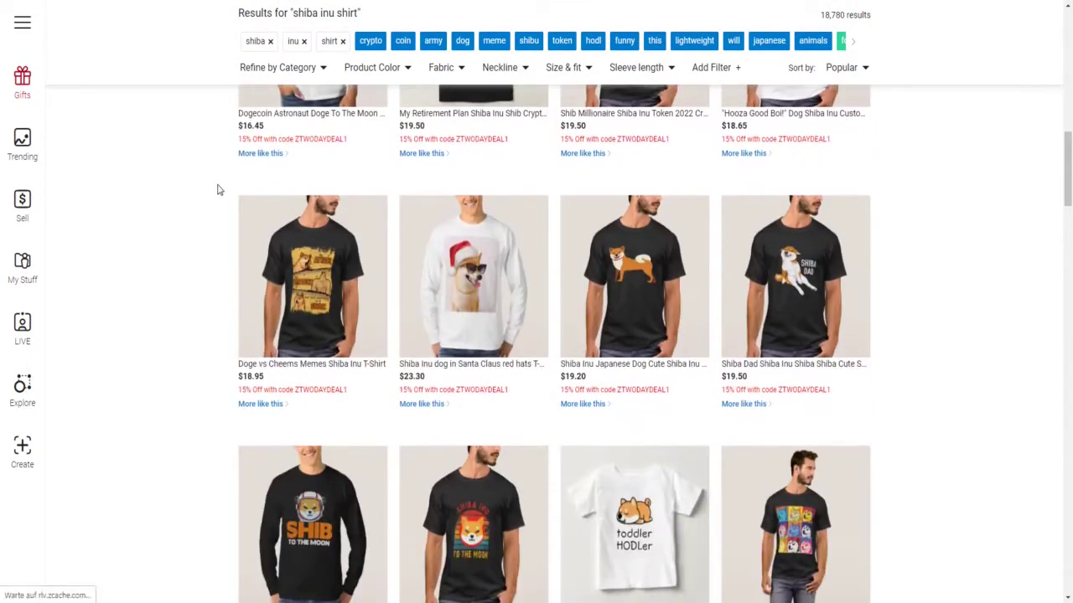
scroll(217, 190, "up", 3)
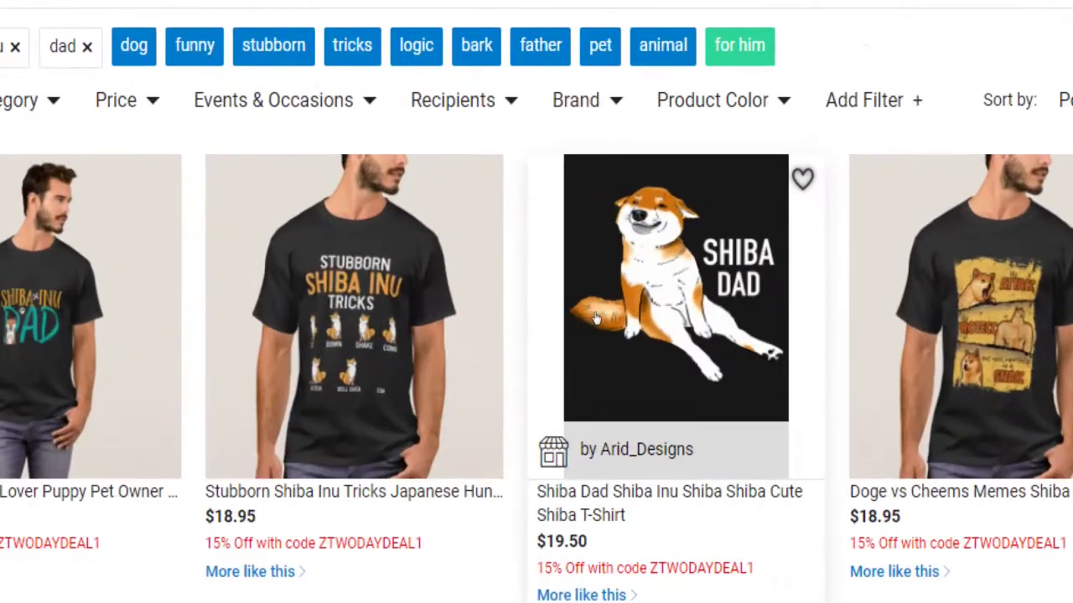
left_click(650, 326)
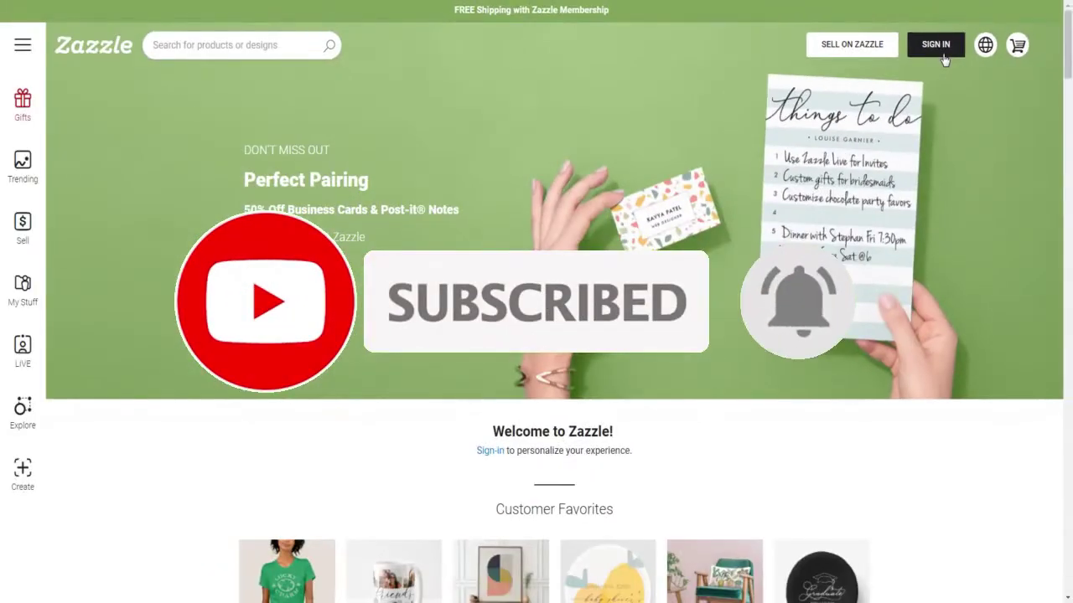
Open the sign-in dialog, switch to Create new account, and select the password field.
left_click(943, 55)
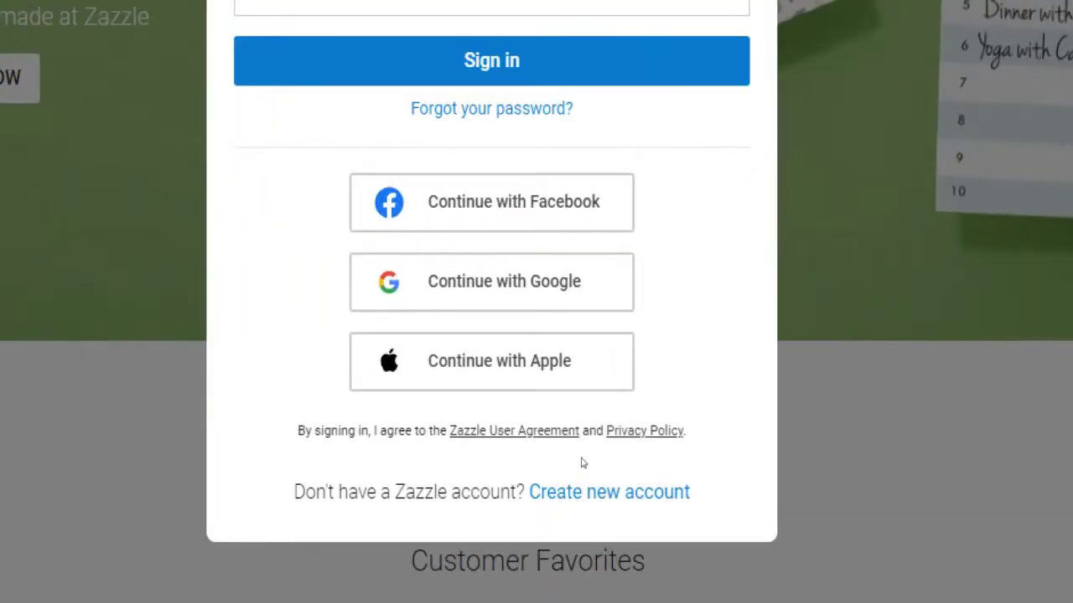
left_click(584, 478)
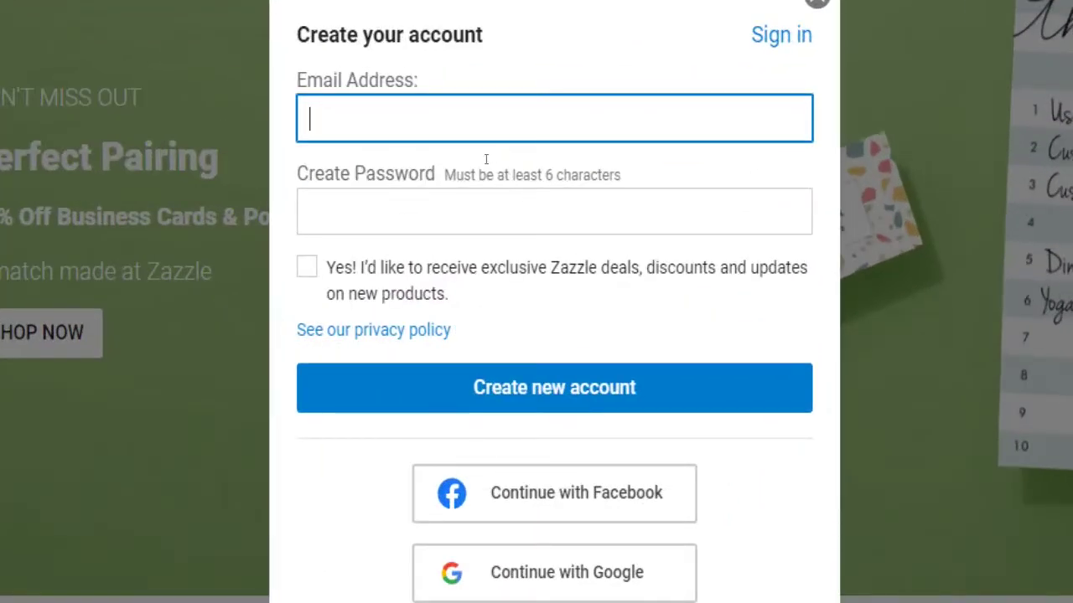
left_click(468, 207)
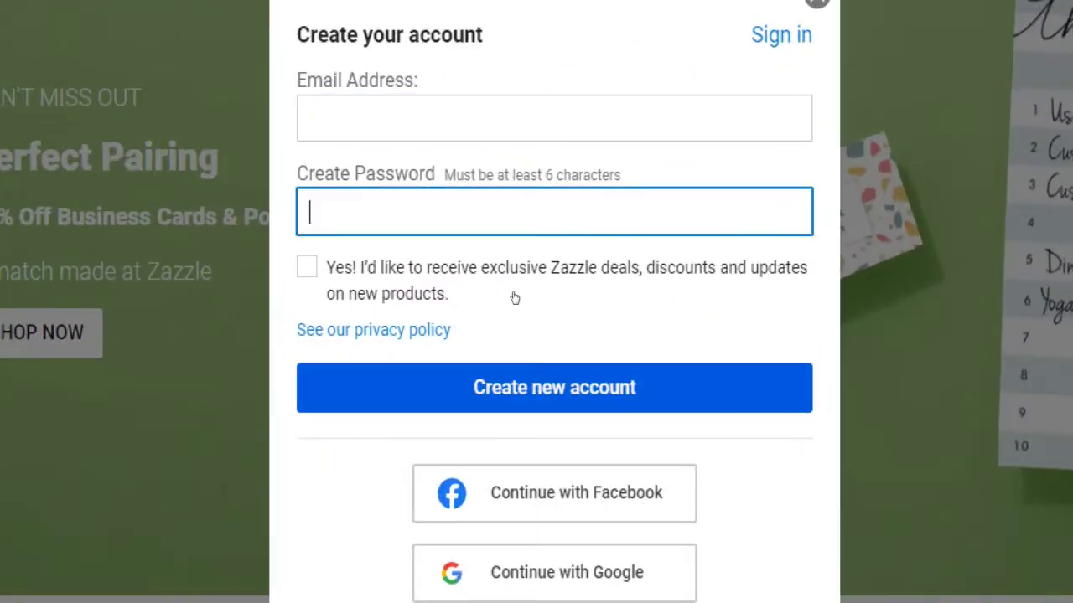
left_click(466, 336)
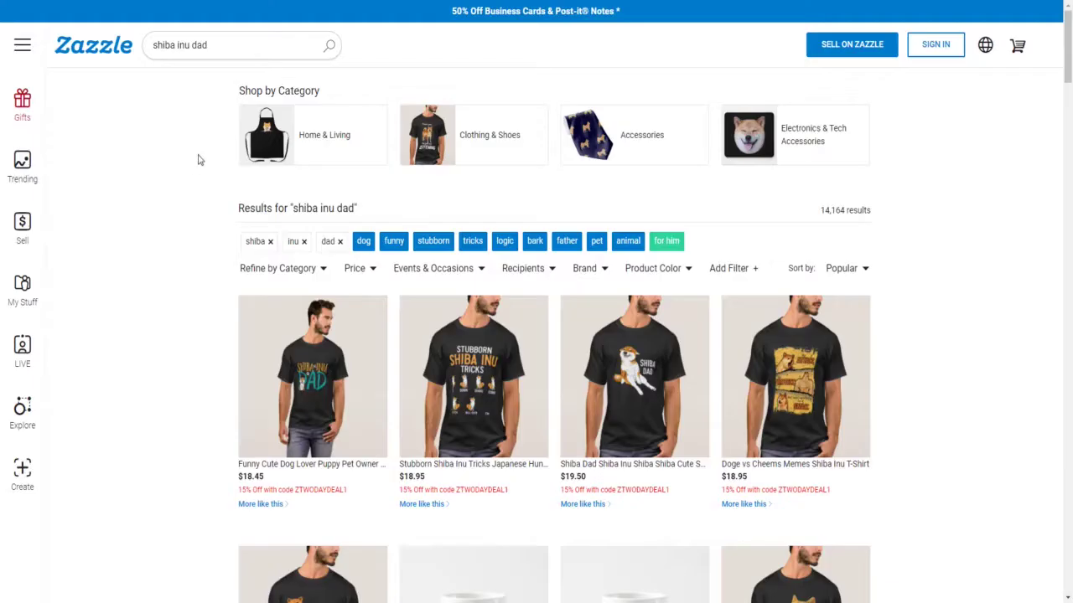
Scroll the 'shiba inu dad' results, previewing designs such as Shiba Inu mugs and a navy tie.
scroll(224, 188, "down", 2)
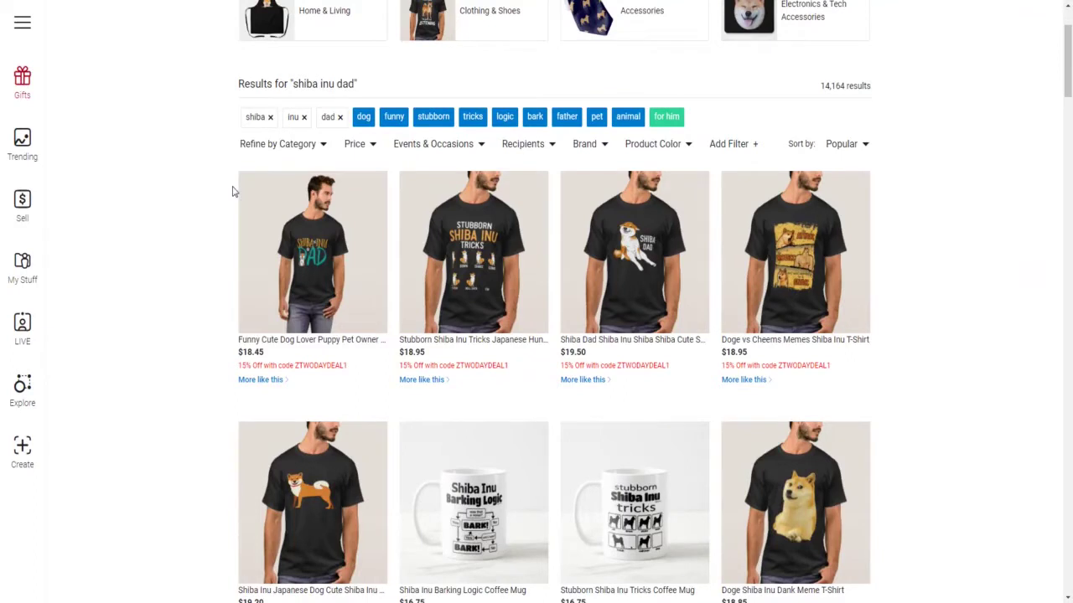
scroll(234, 192, "down", 3)
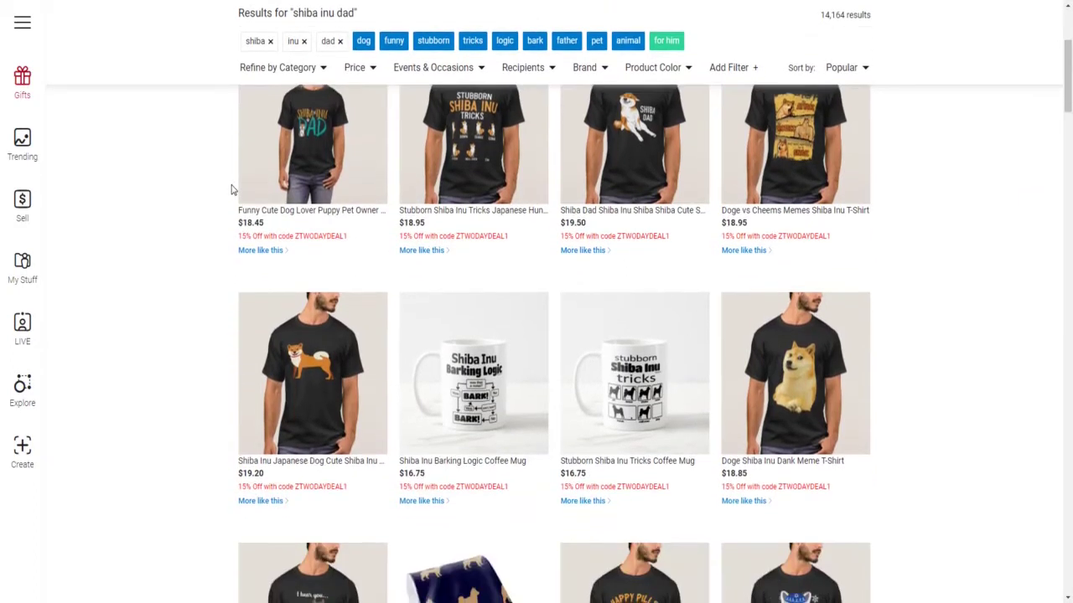
scroll(232, 189, "down", 3)
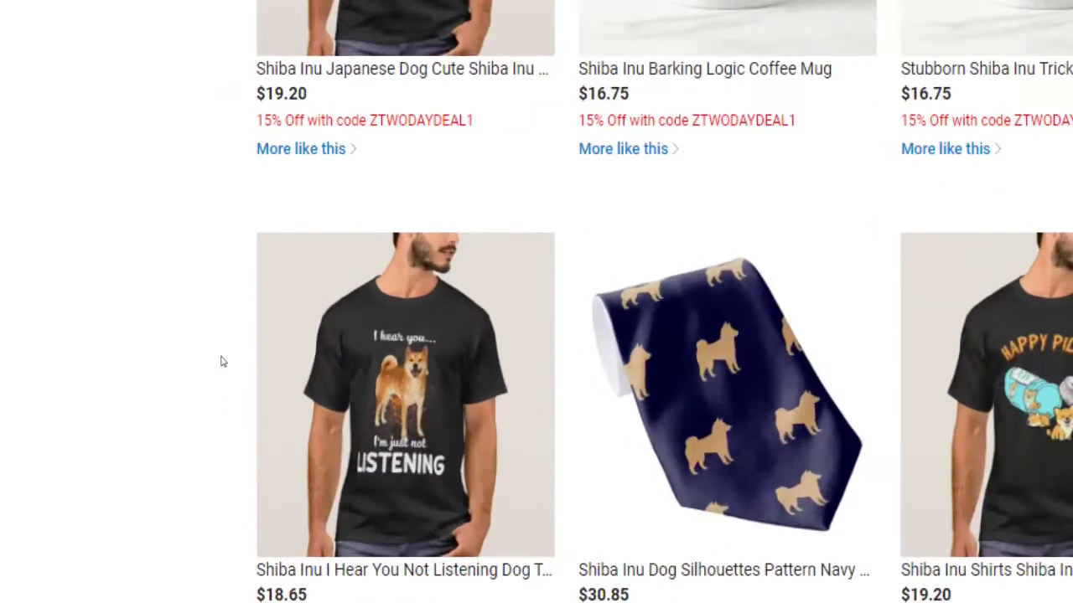
mouse_move(261, 366)
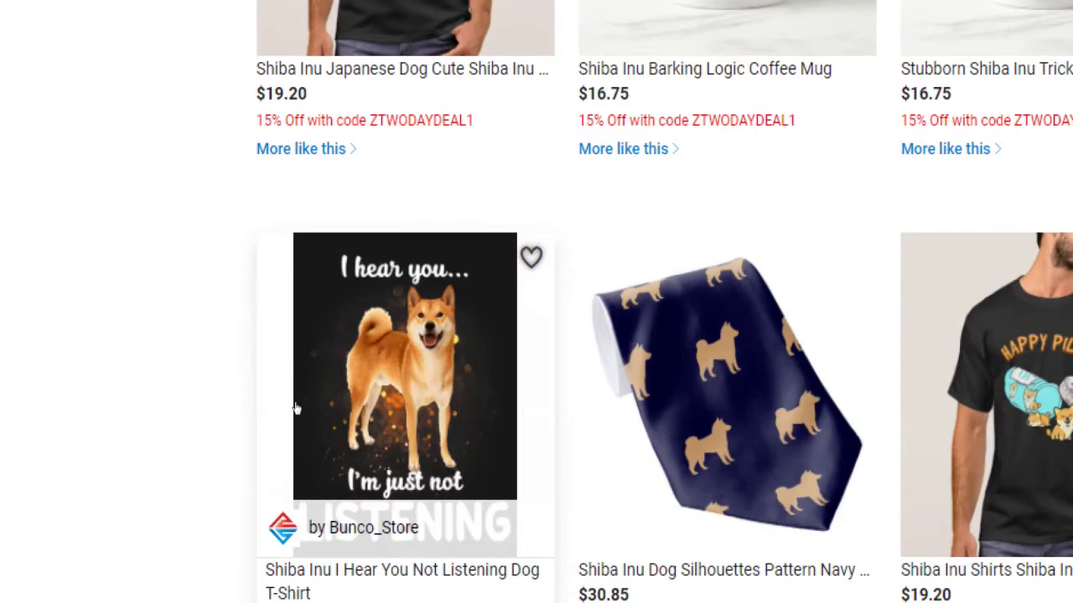
mouse_move(825, 396)
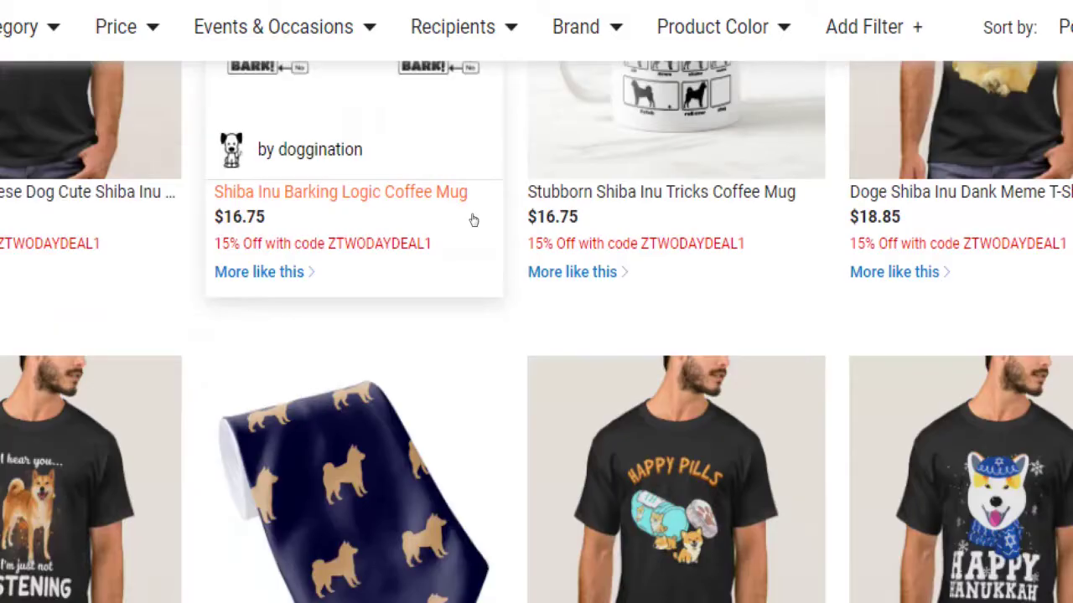
scroll(473, 219, "down", 6)
scroll(473, 220, "down", 2)
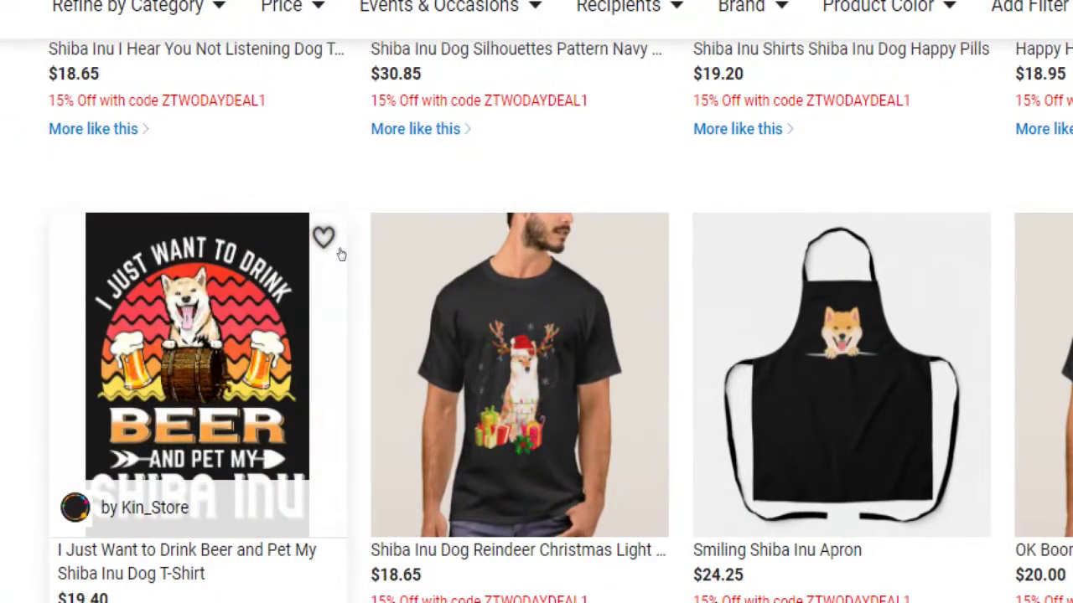
Scroll through the remaining 'shiba inu dad' designs in the Zazzle results grid.
scroll(355, 343, "down", 6)
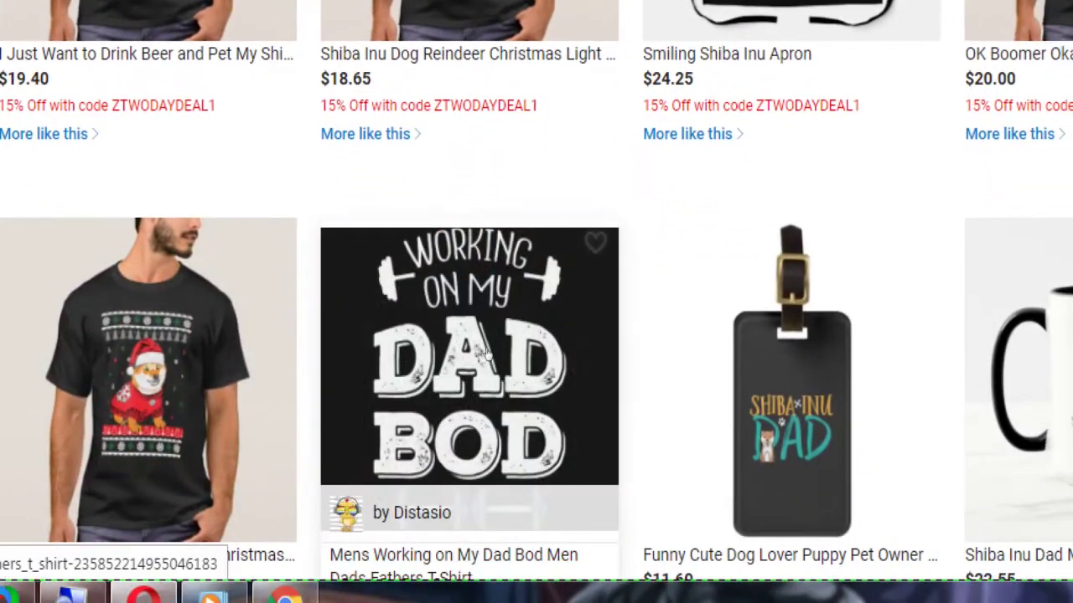
scroll(499, 430, "down", 5)
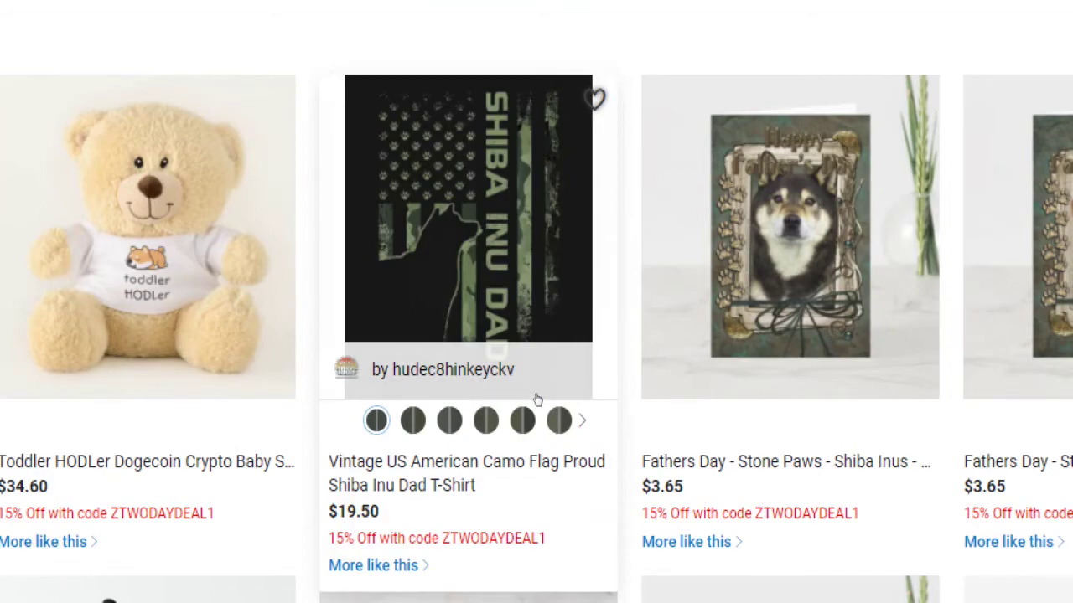
scroll(924, 401, "down", 5)
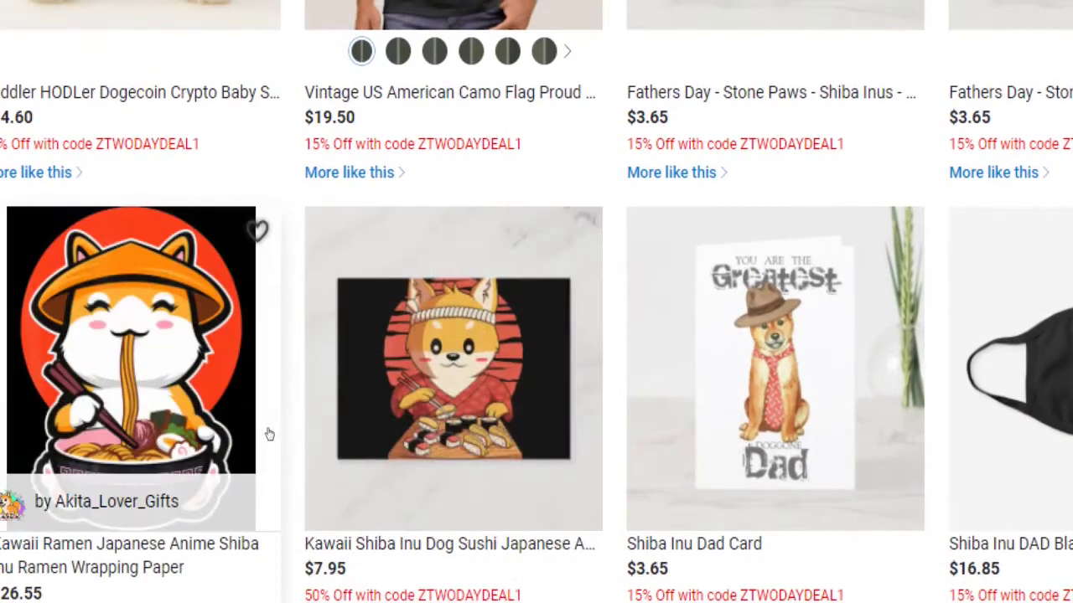
scroll(335, 435, "down", 5)
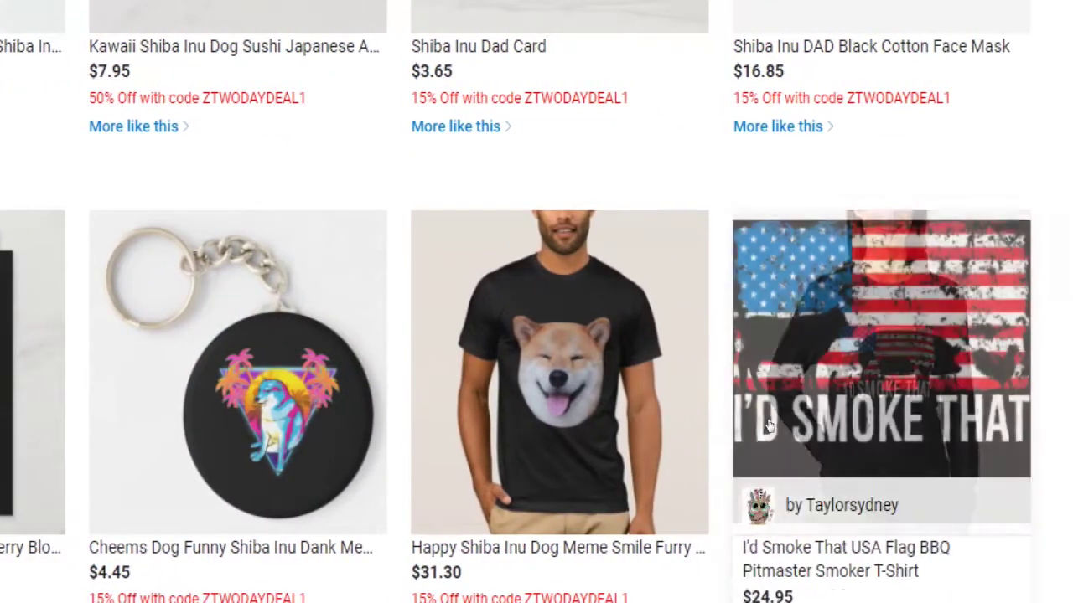
scroll(769, 425, "down", 8)
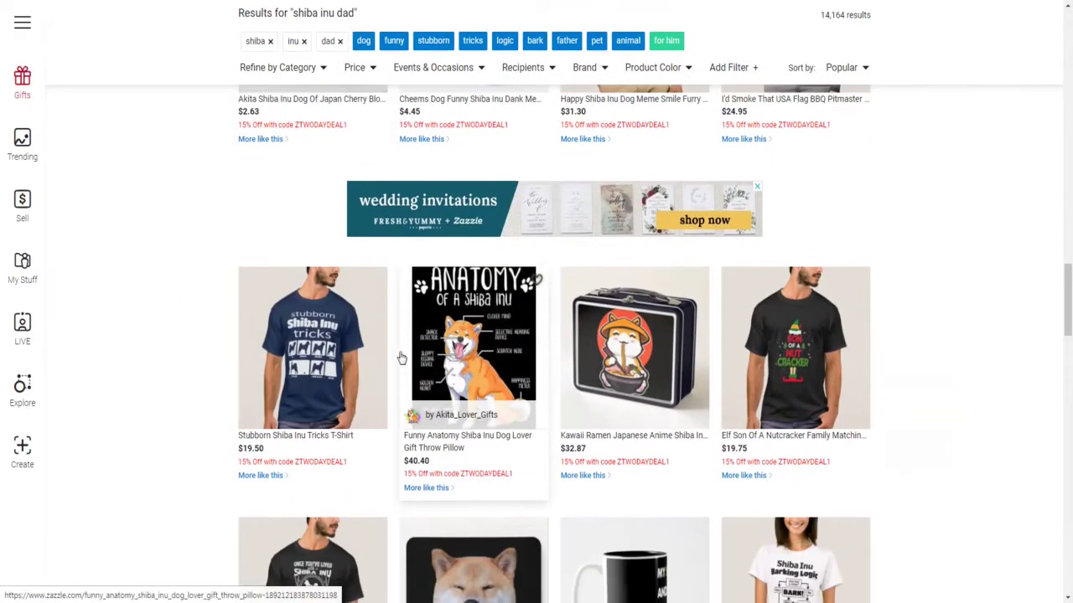
scroll(402, 359, "down", 6)
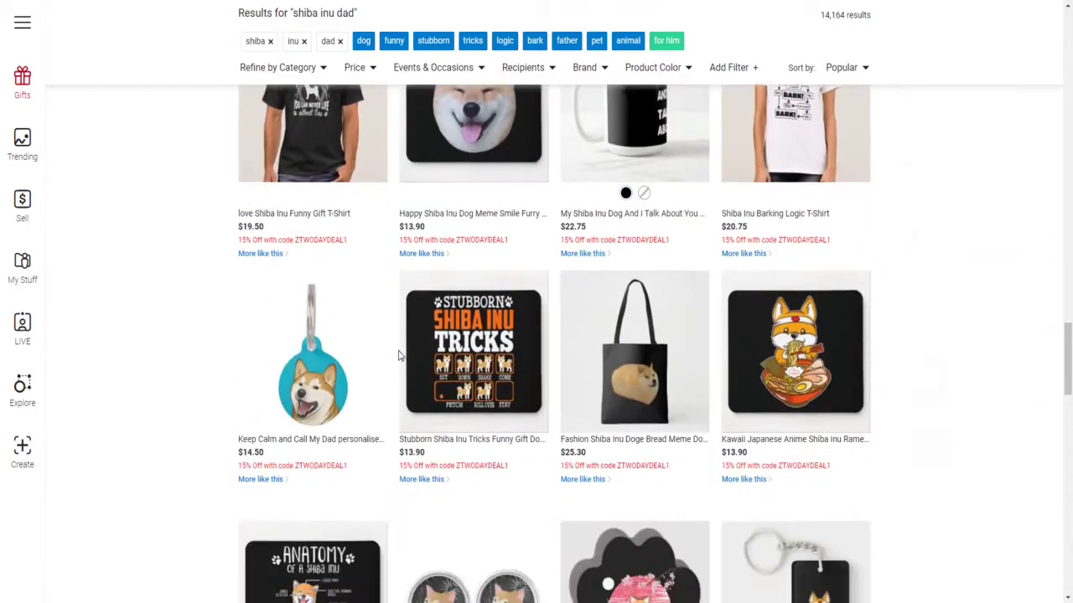
scroll(399, 356, "down", 6)
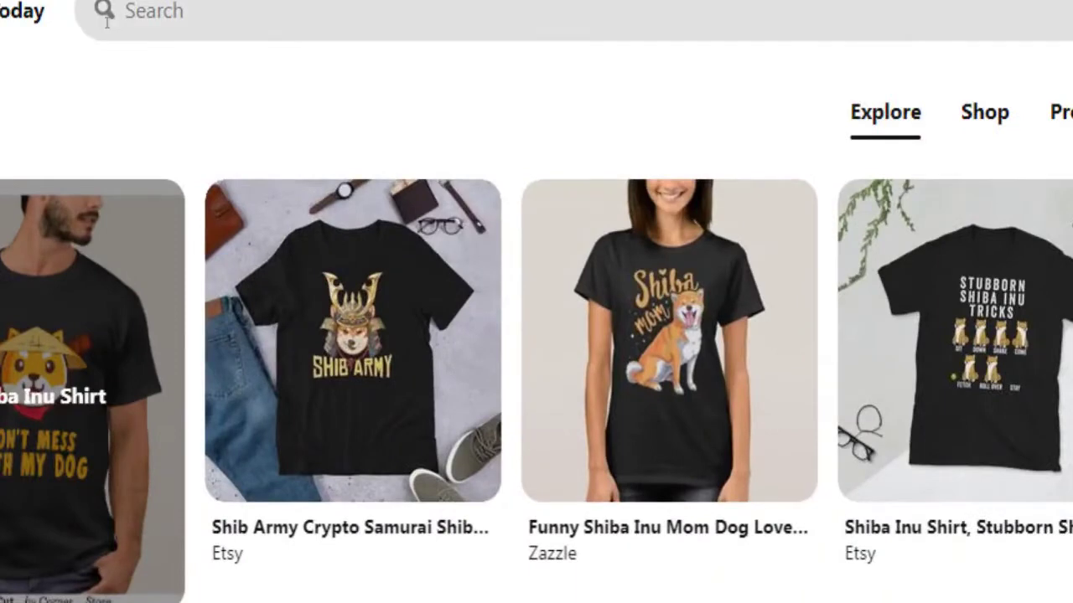
Search Pinterest for 'shiba inu shirt' and scroll through the resulting pins.
left_click(88, 25)
type("shiba i")
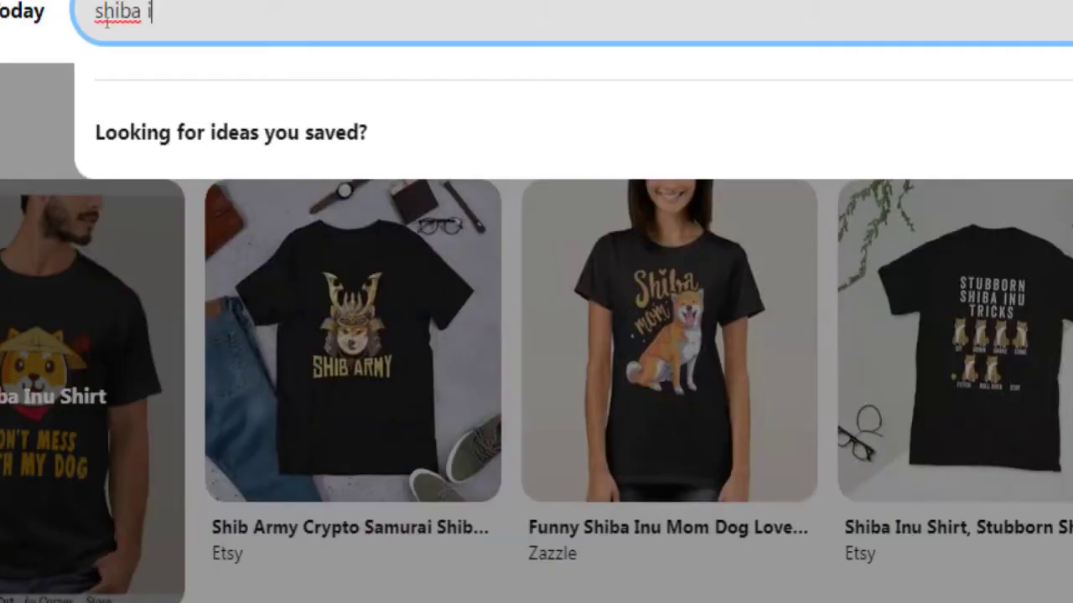
type("nu ")
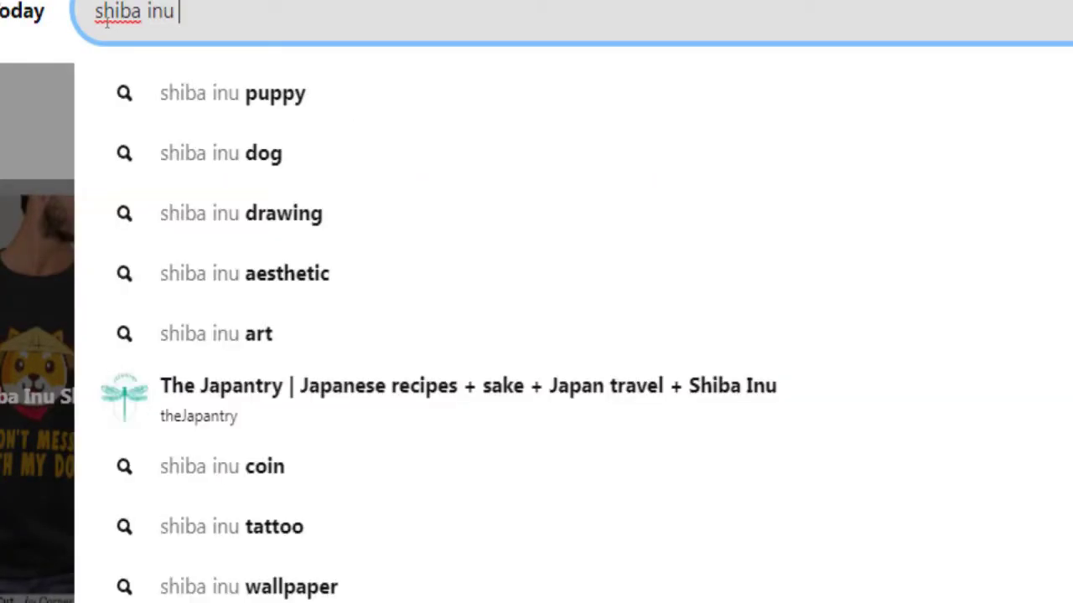
type("shirt")
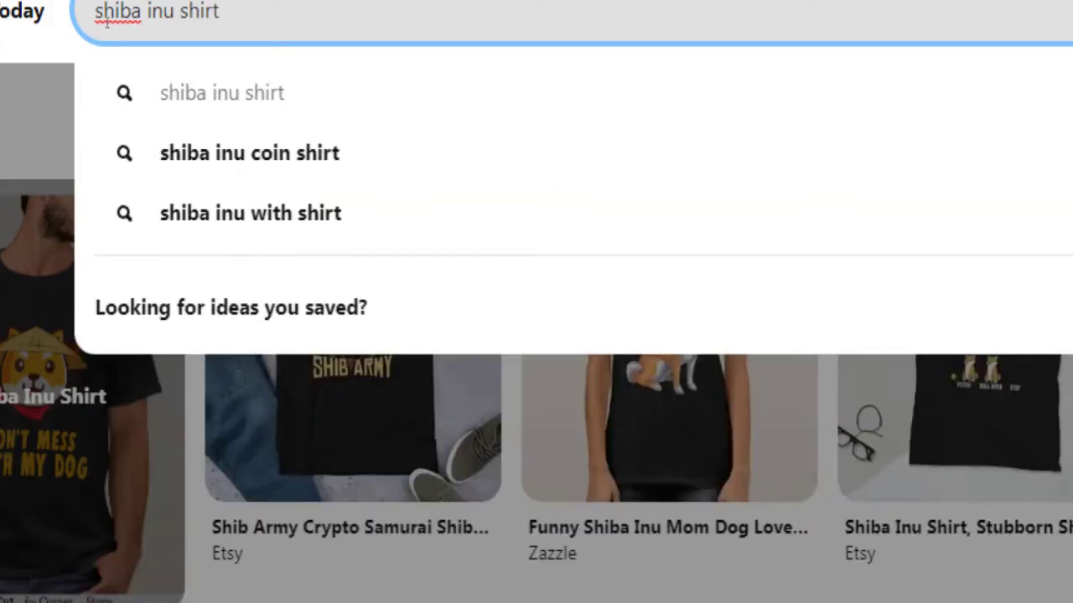
key("Down")
key("Down")
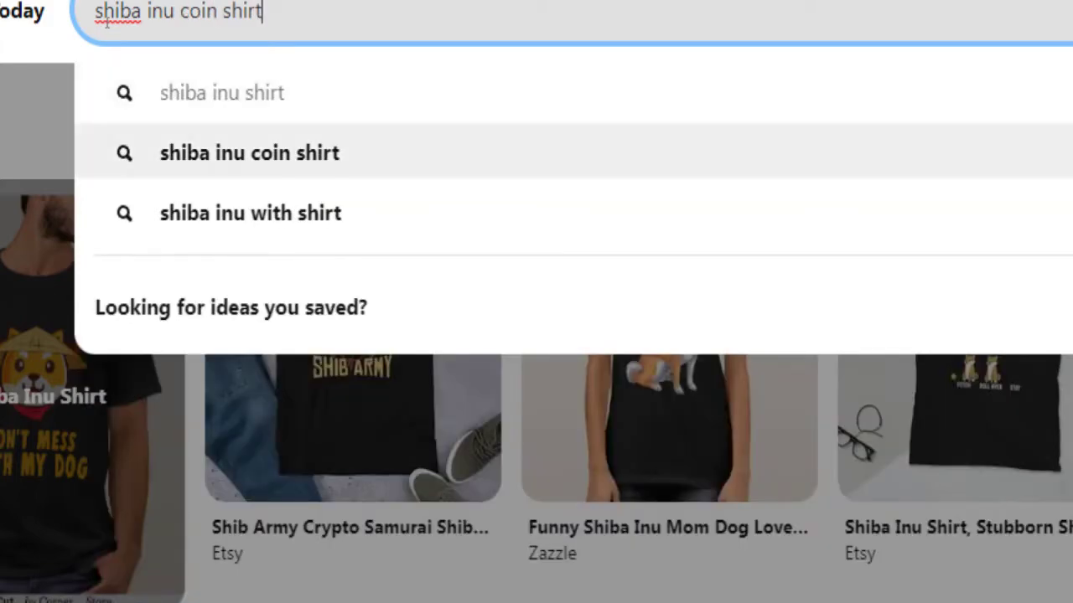
key("Up")
key("Return")
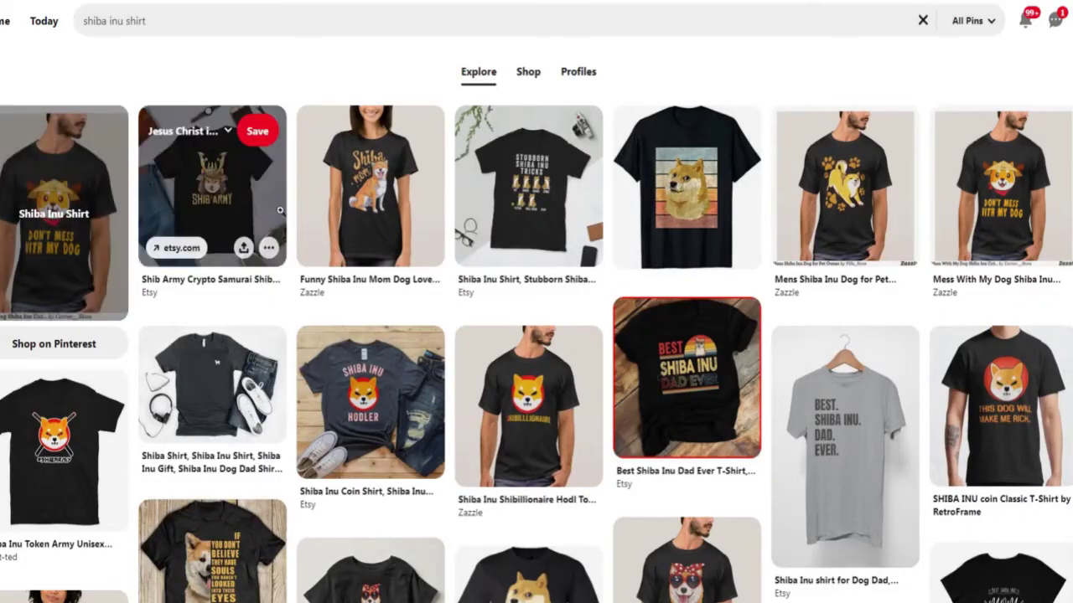
scroll(281, 211, "down", 6)
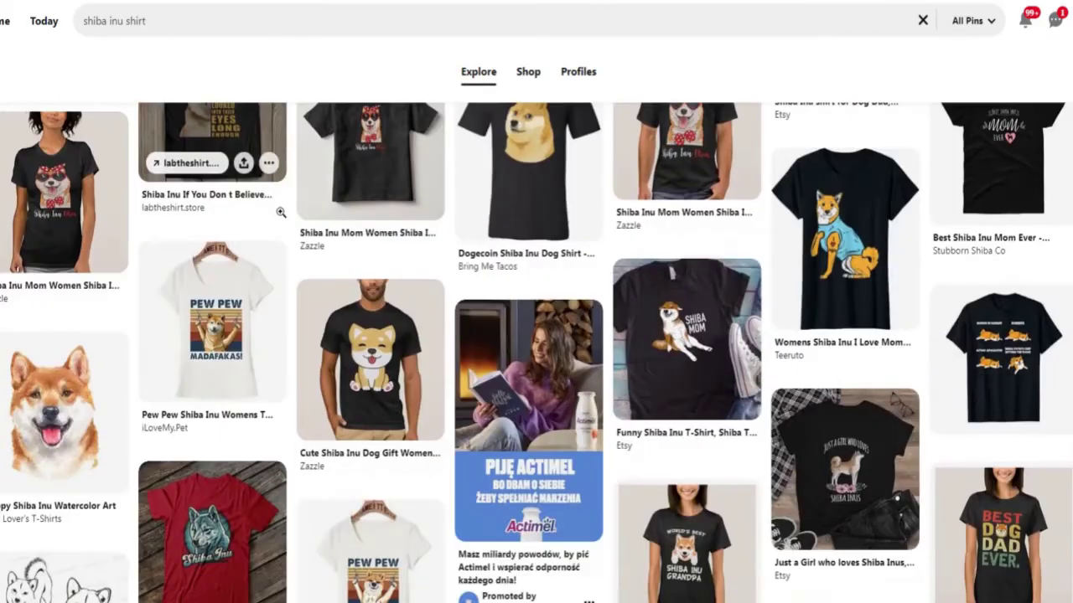
scroll(281, 211, "up", 6)
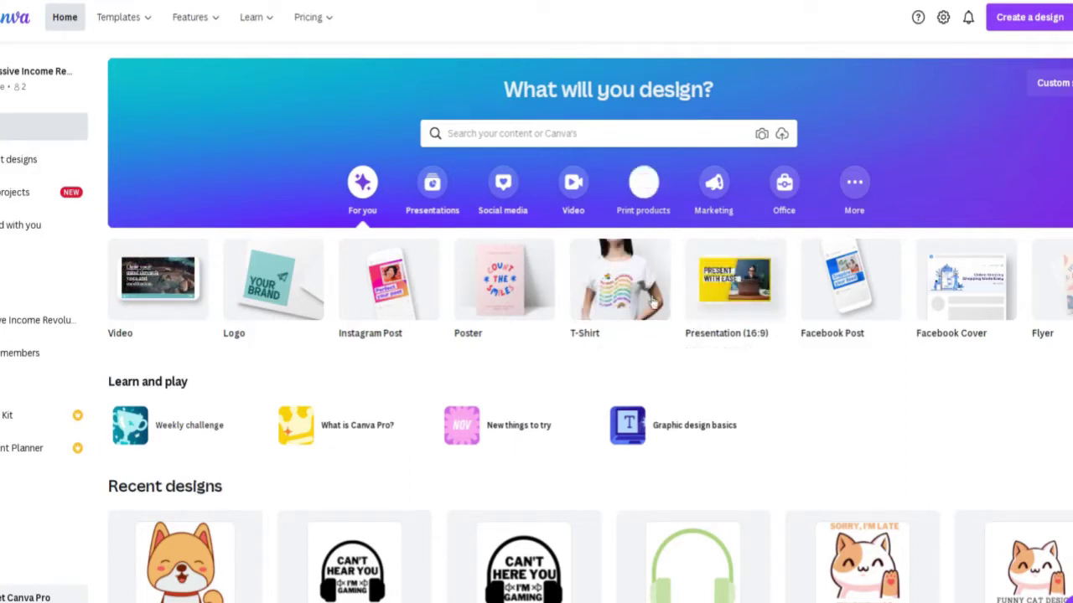
Create a blank T-Shirt design from Canva's Print products.
scroll(966, 288, "right", 2)
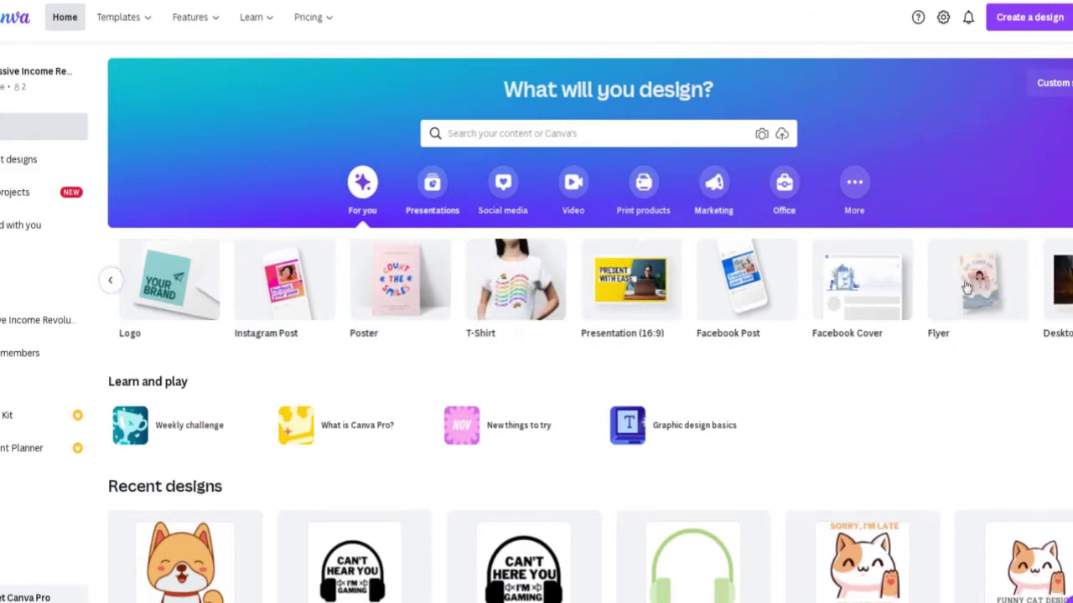
scroll(967, 287, "right", 5)
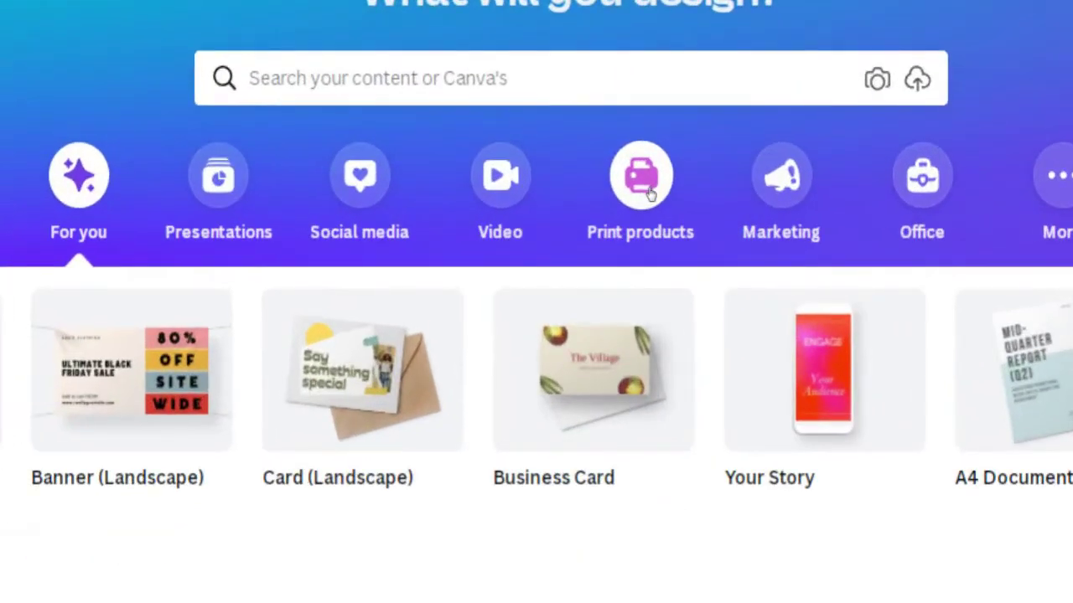
left_click(650, 192)
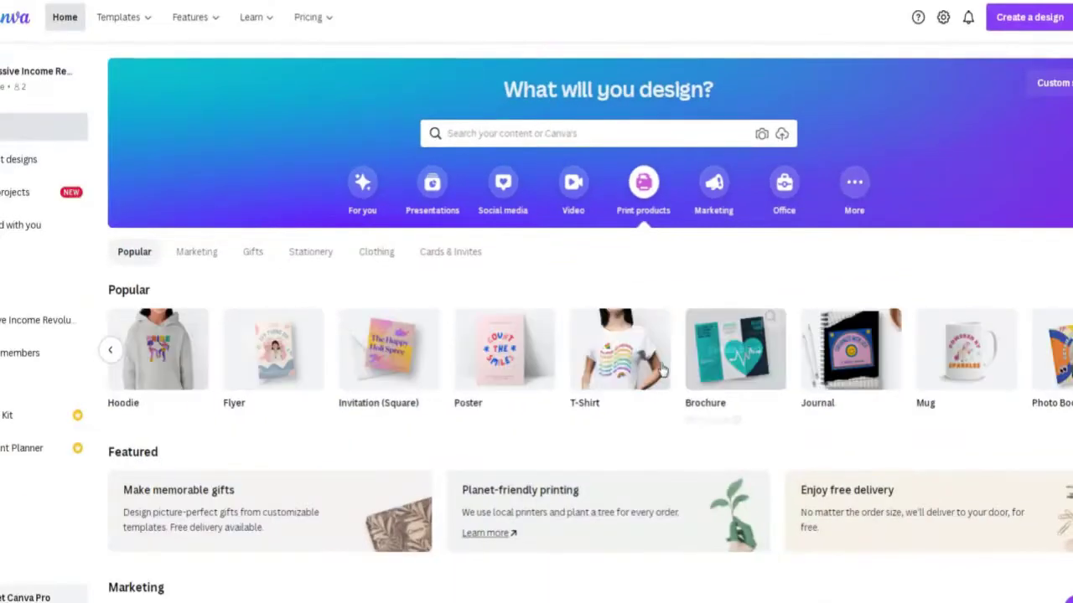
mouse_move(627, 555)
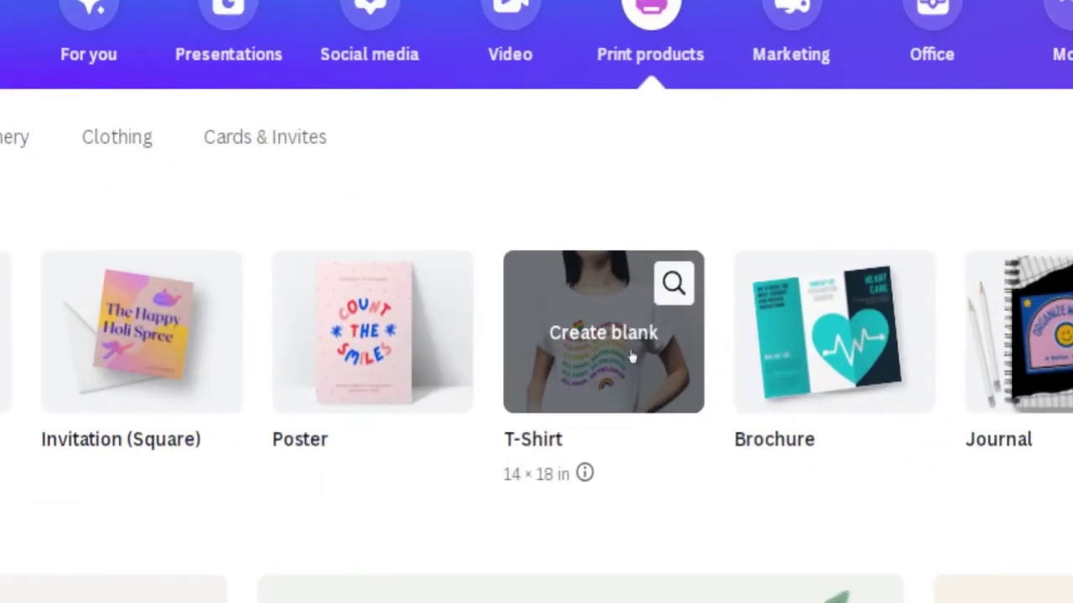
left_click(631, 357)
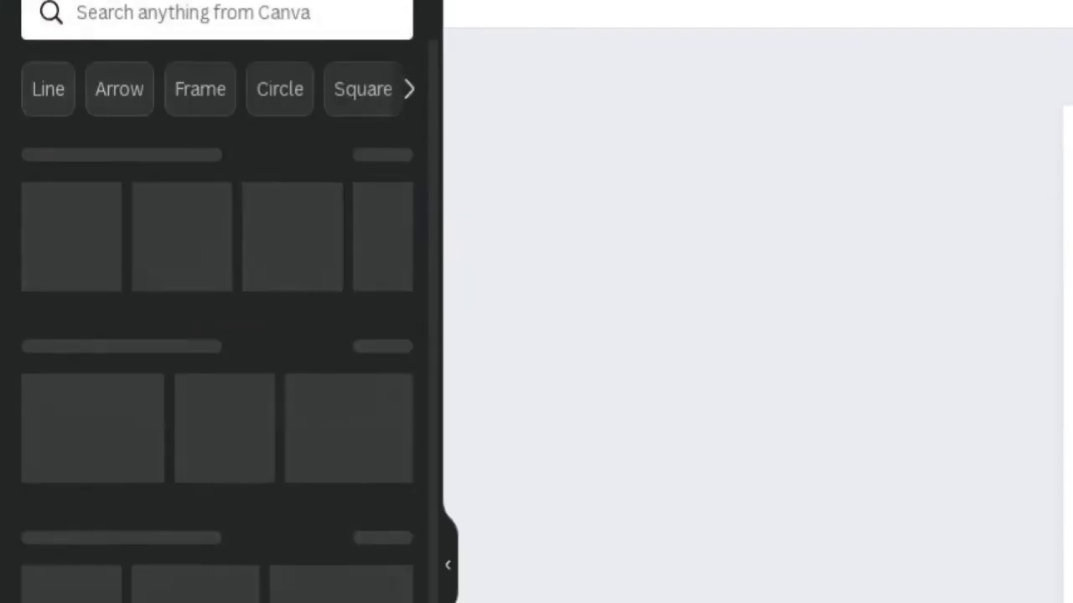
Search Canva elements for 'shiba inu' and add the sitting shiba sticker to the page.
left_click(67, 49)
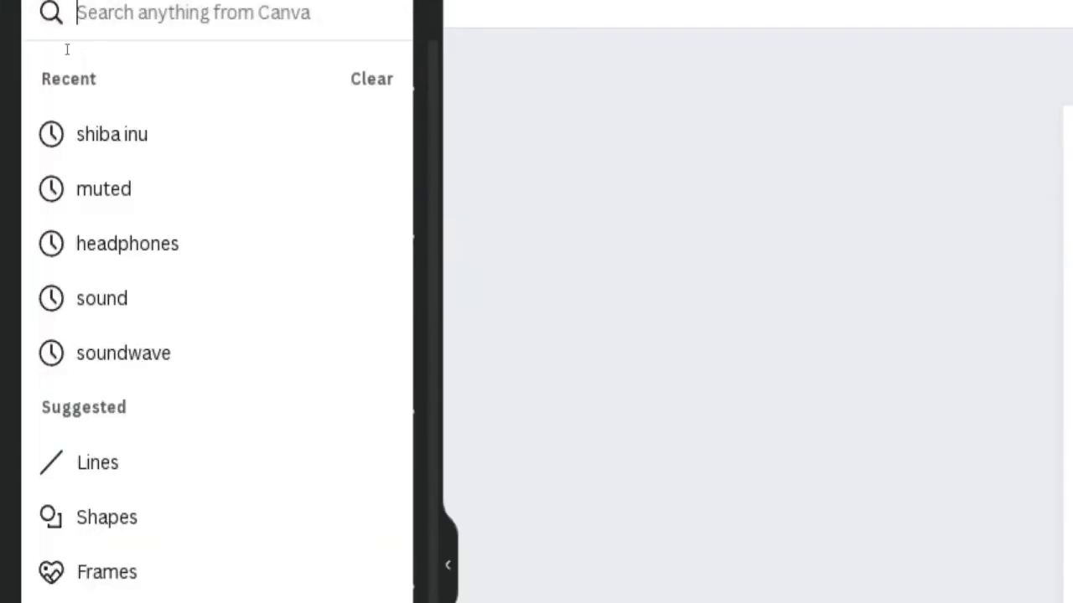
type("shiba")
type("inu")
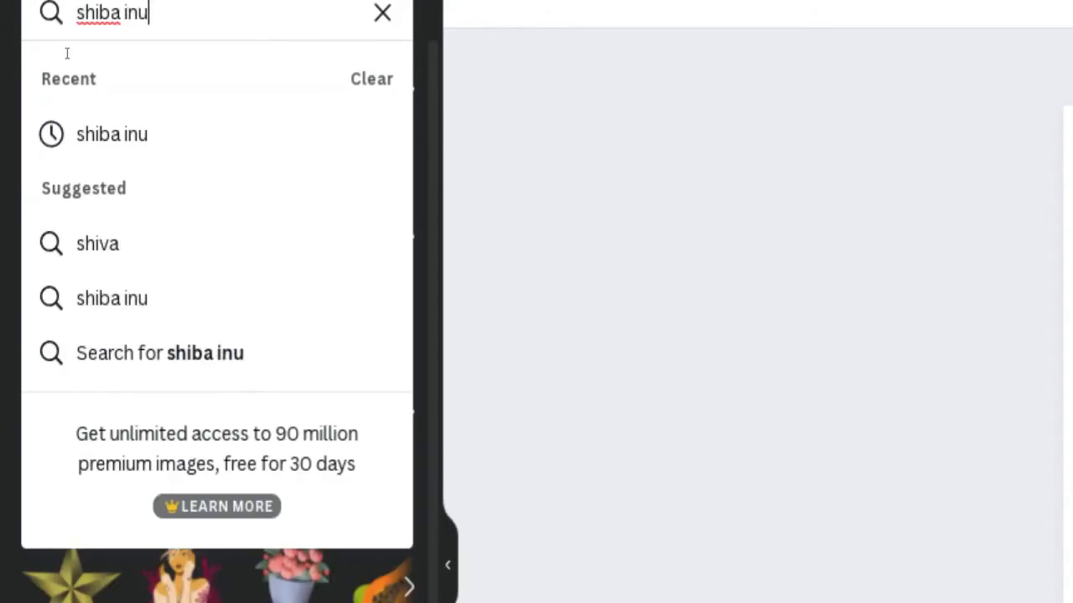
key("Return")
scroll(84, 209, "down", 4)
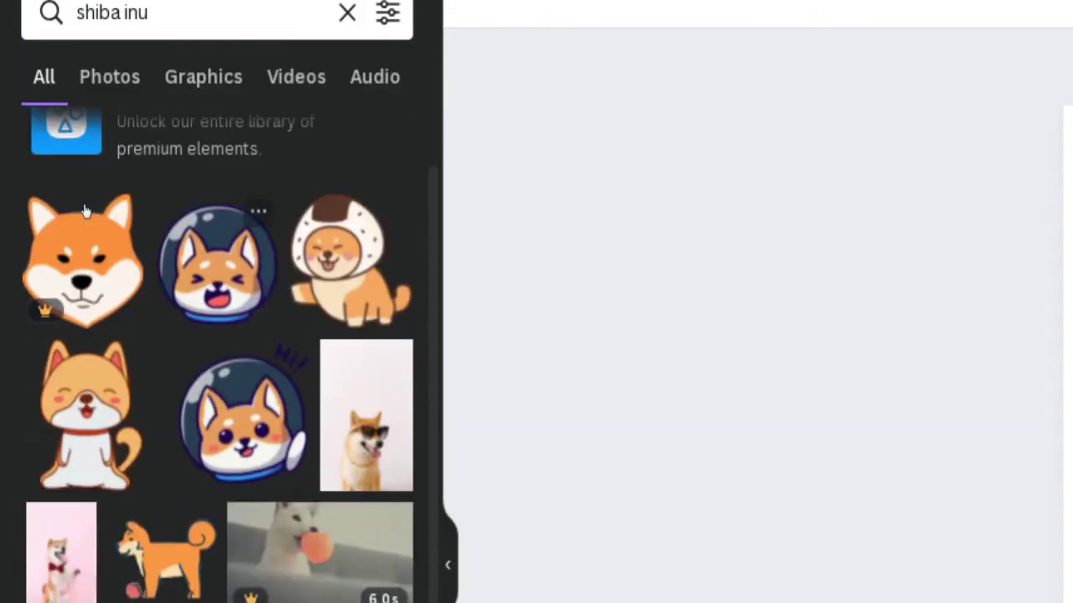
scroll(67, 203, "up", 2)
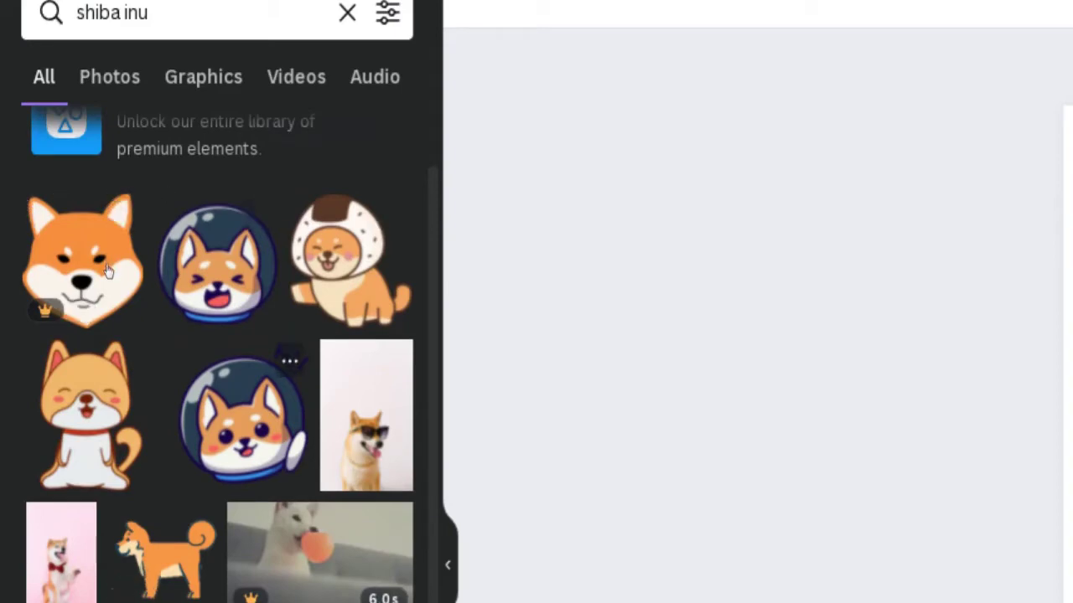
scroll(66, 290, "down", 3)
scroll(65, 290, "down", 3)
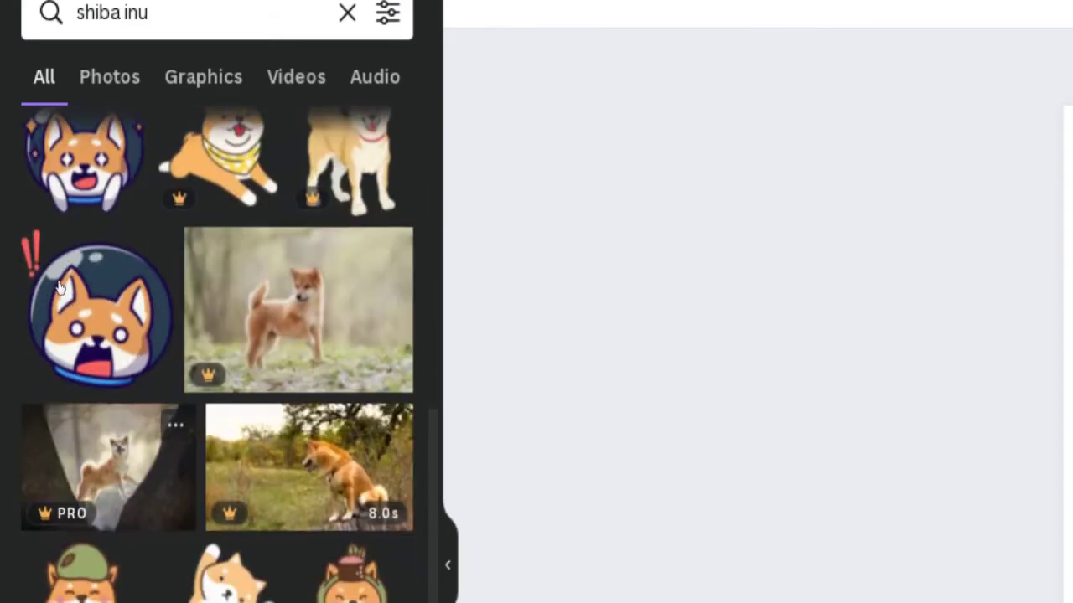
scroll(59, 285, "up", 4)
scroll(58, 289, "up", 5)
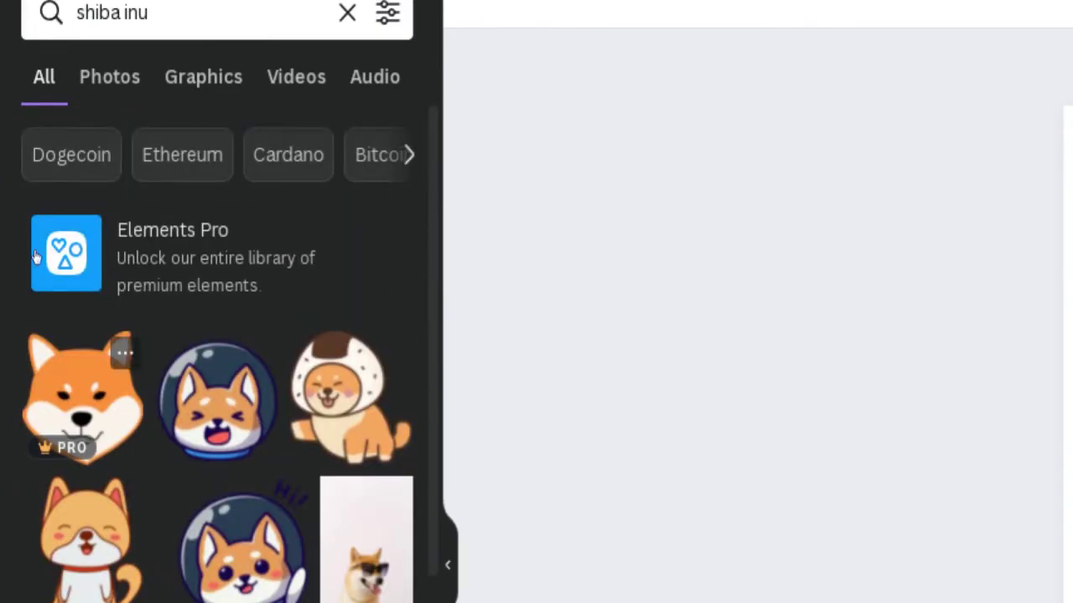
scroll(48, 256, "down", 10)
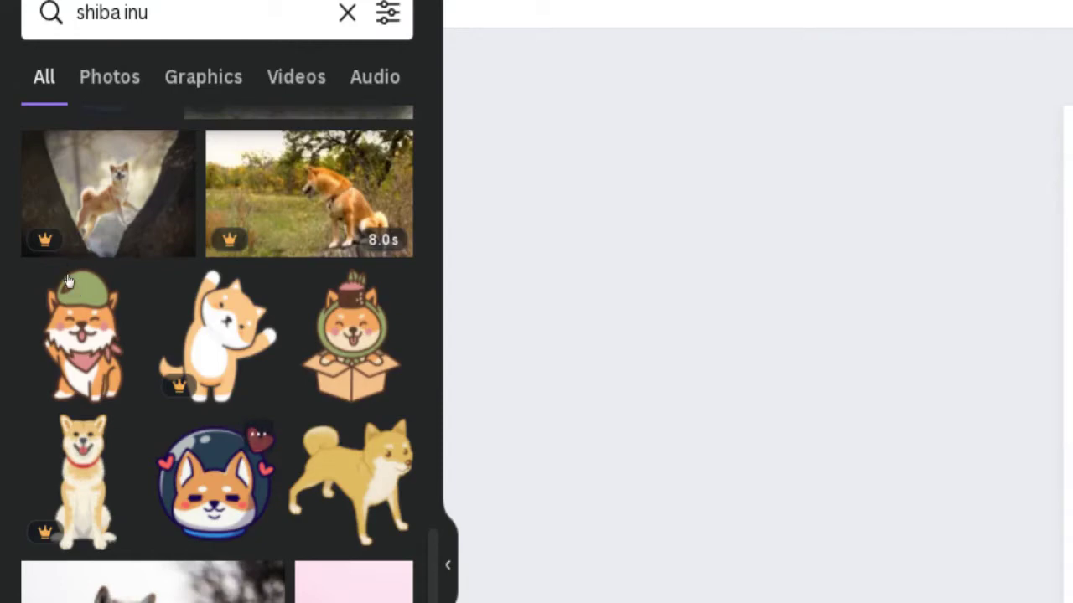
scroll(33, 280, "down", 7)
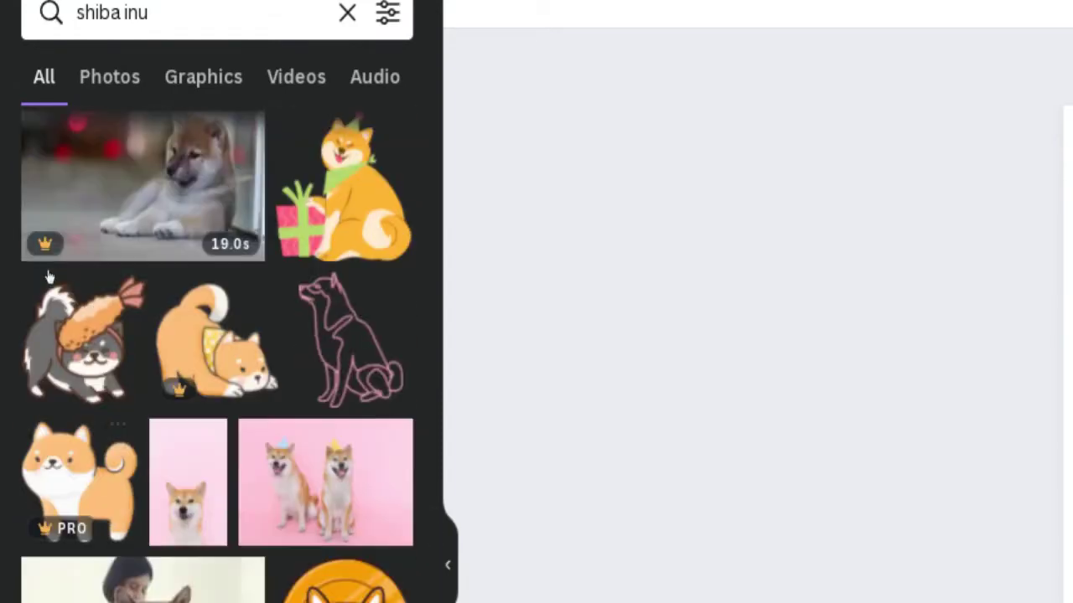
scroll(31, 240, "down", 10)
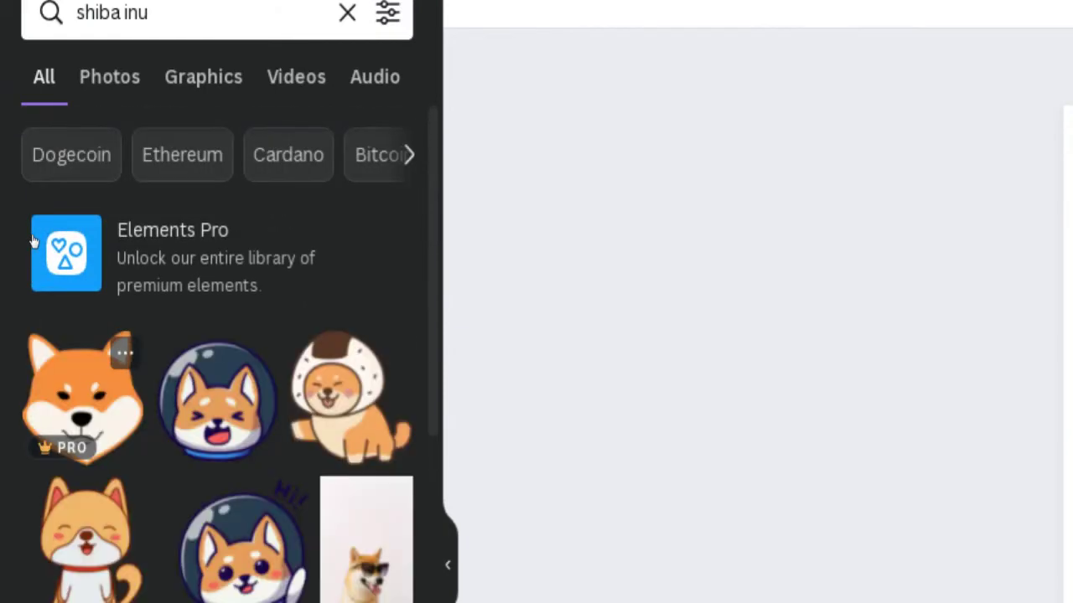
scroll(31, 242, "down", 2)
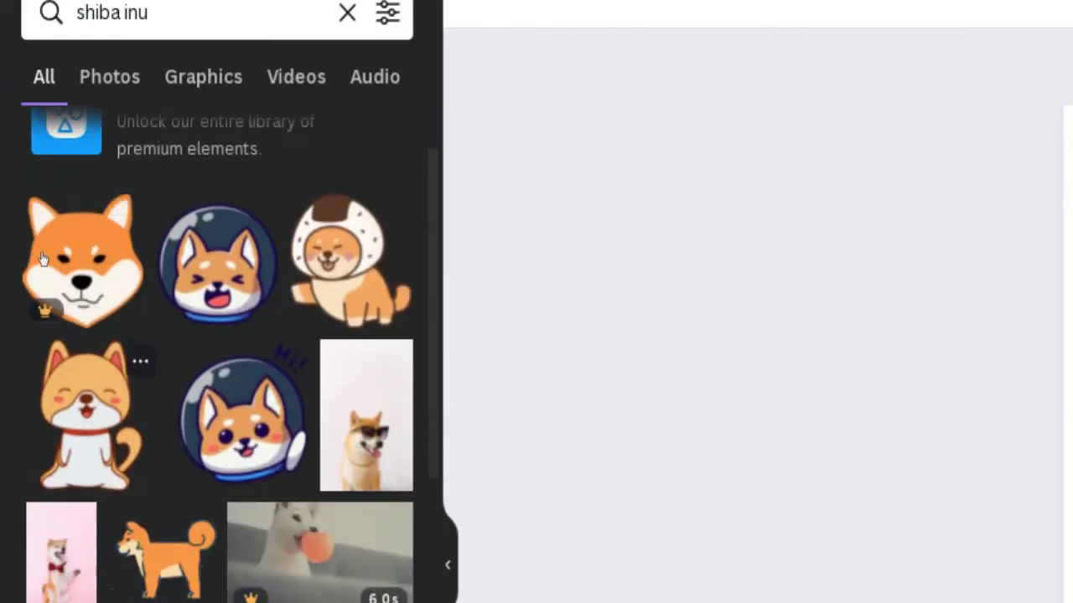
left_click(41, 260)
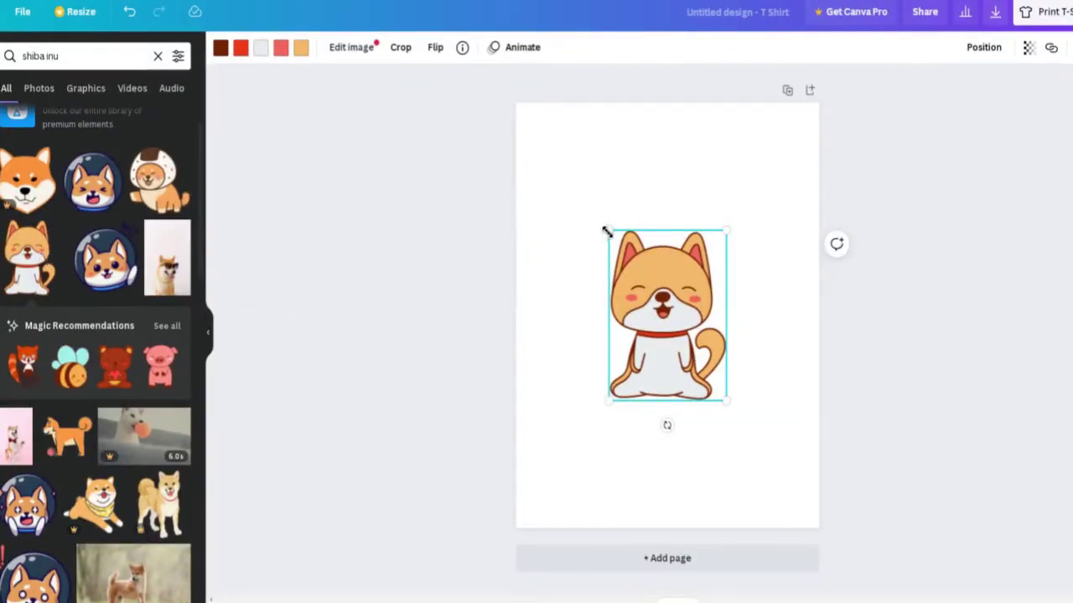
Enlarge the shiba sticker to fill most of the page and centre it.
left_click_drag(605, 232, 507, 158)
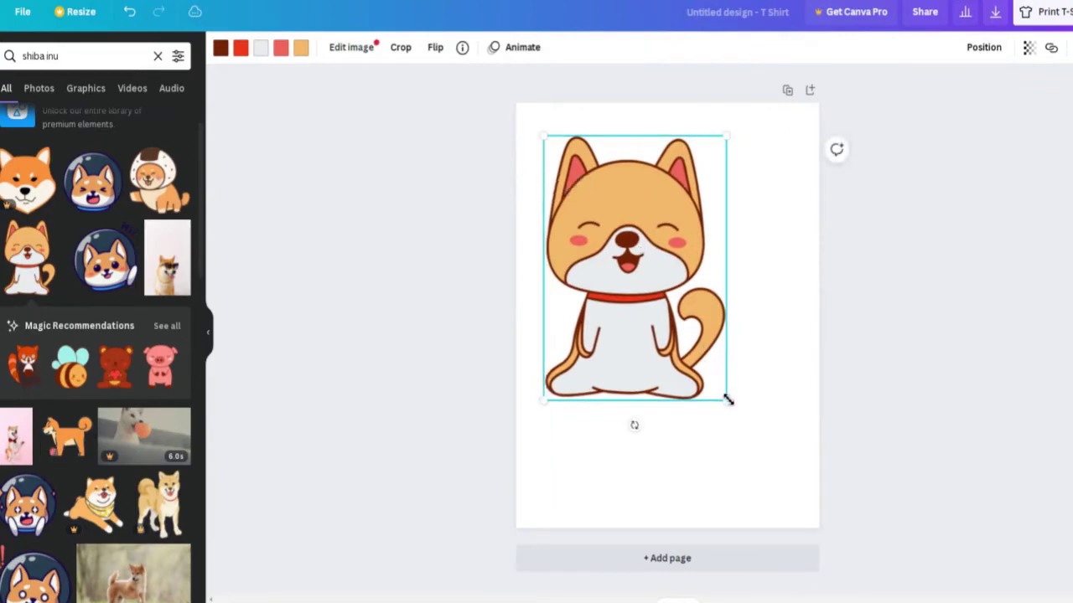
left_click_drag(726, 399, 772, 460)
left_click_drag(685, 323, 694, 319)
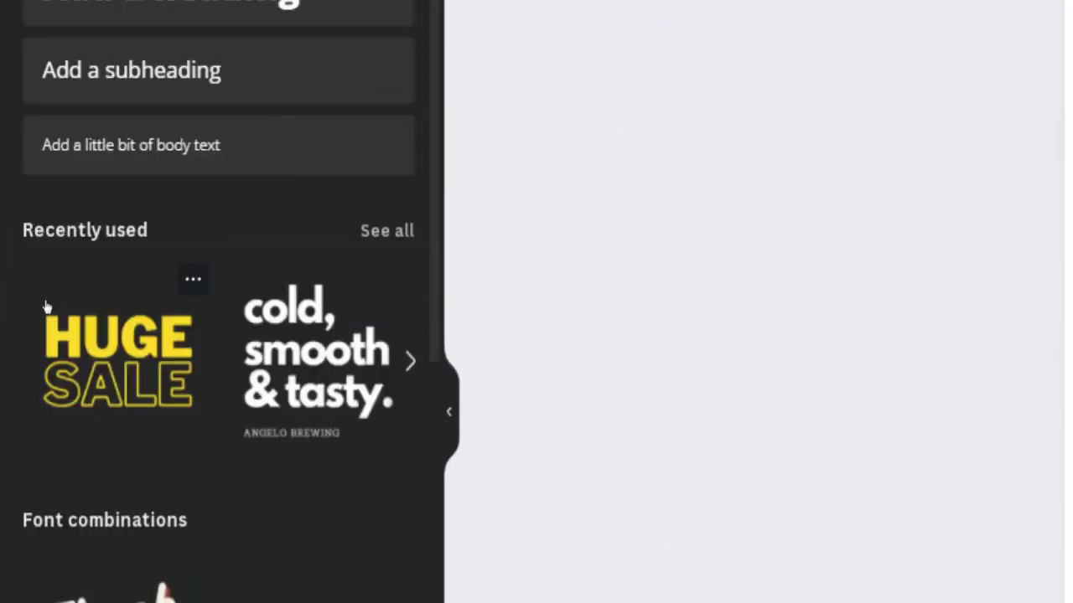
Add the HUGE SALE text combo below the dog and change it to 'SHIBA INU'.
scroll(120, 305, "down", 8)
scroll(76, 290, "up", 4)
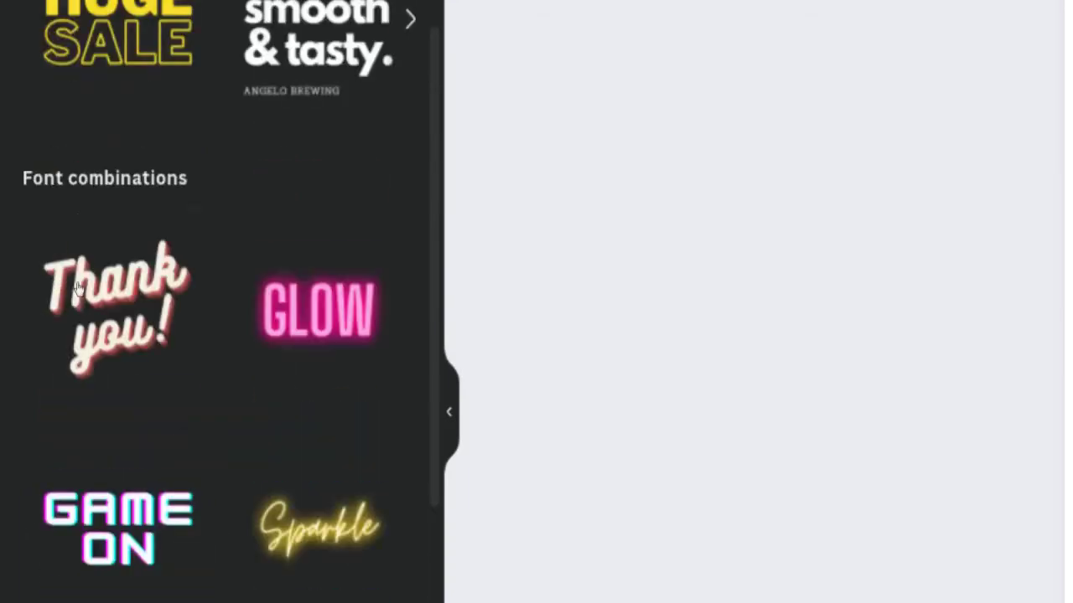
scroll(76, 290, "up", 4)
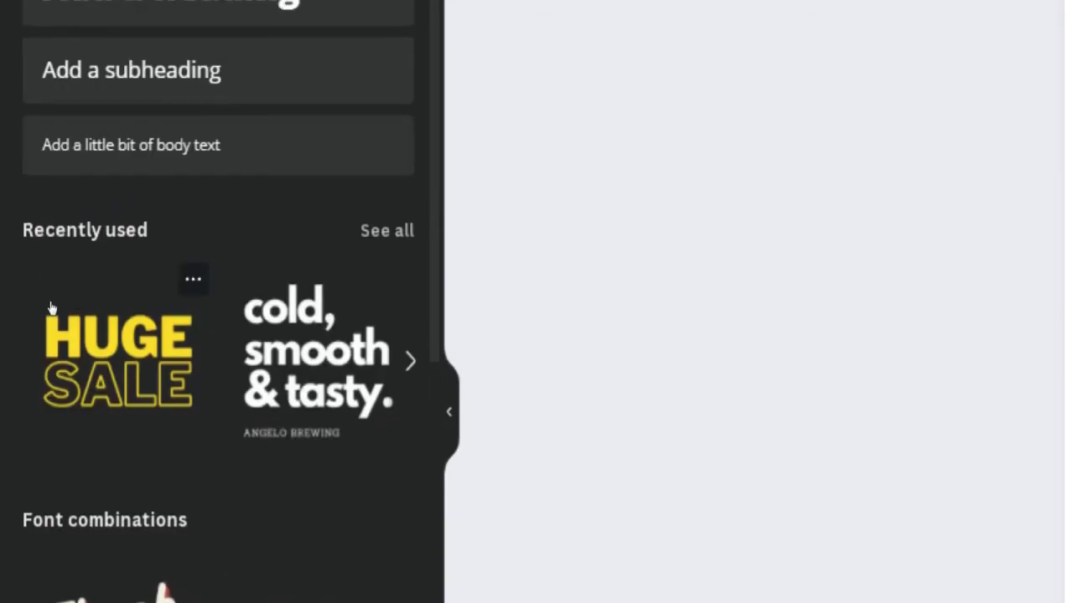
left_click(51, 308)
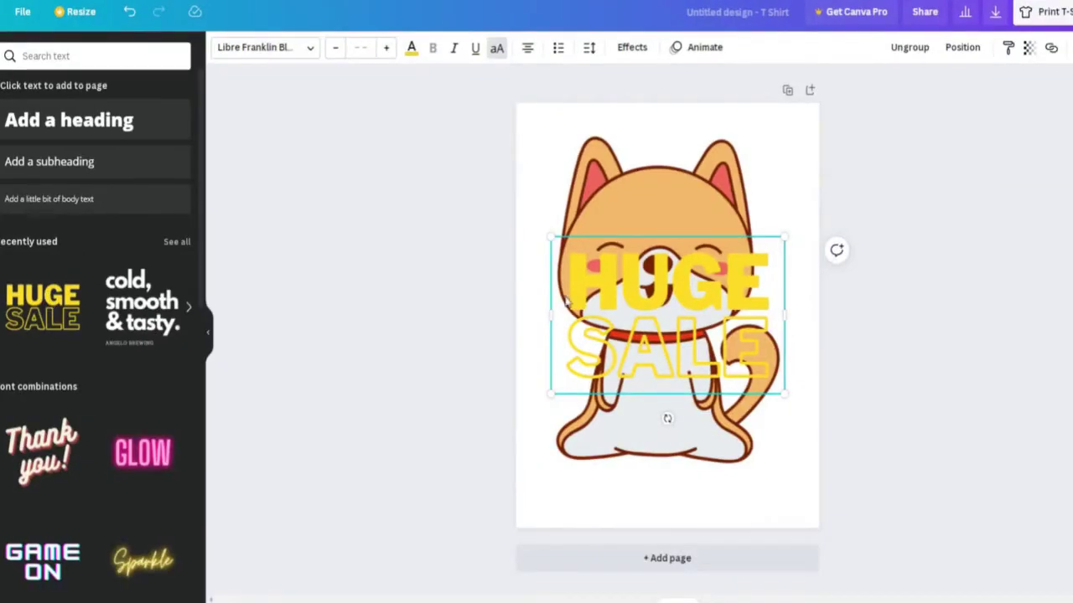
left_click_drag(586, 287, 584, 426)
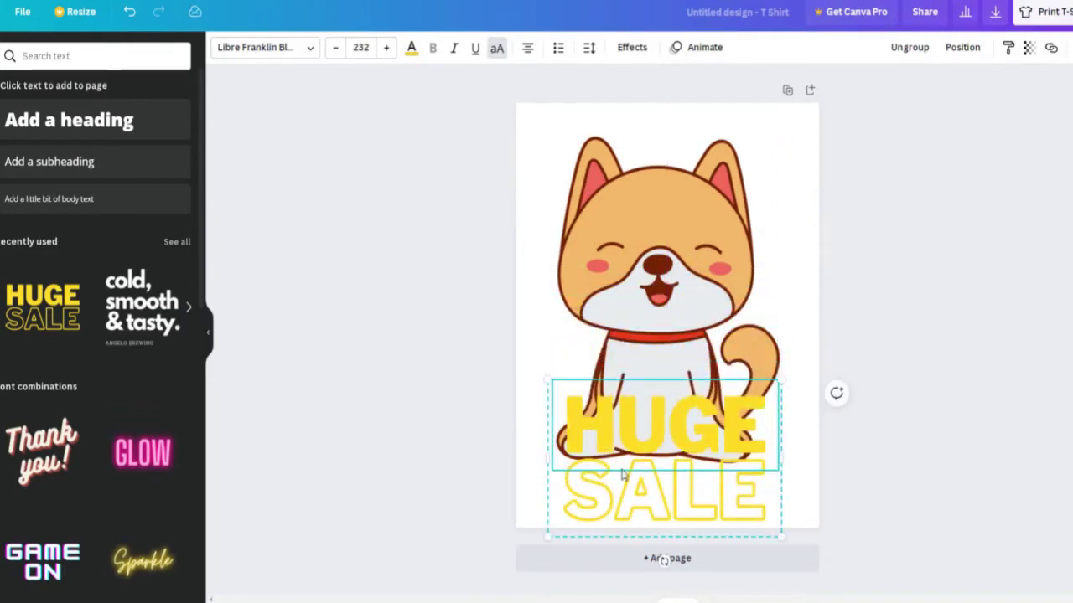
double_click(580, 496)
type("SHIBA")
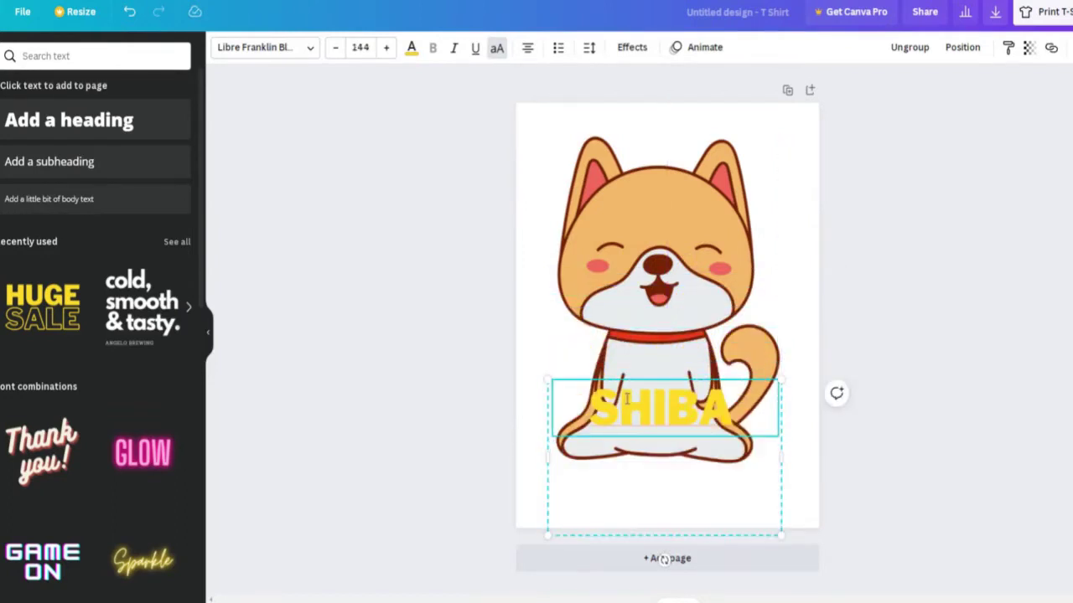
type(" INU")
left_click_drag(627, 404, 627, 373)
Add 'DAD' beneath SHIBA INU and colour it orange to match the dog.
left_click(666, 460)
type("DAD")
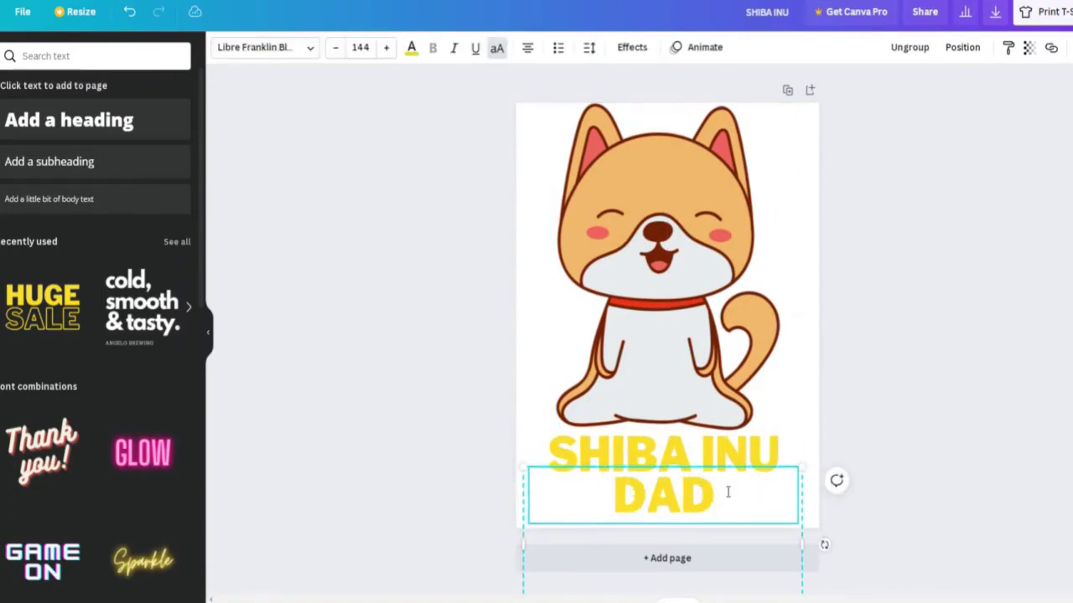
left_click_drag(728, 492, 610, 494)
left_click(410, 47)
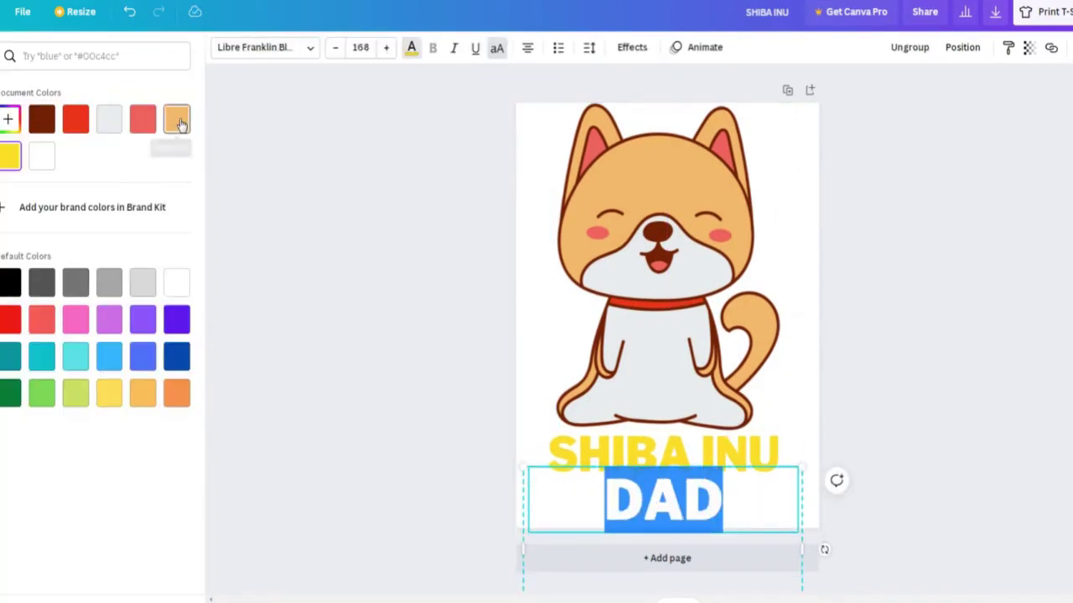
left_click(179, 122)
left_click(884, 387)
left_click(869, 393)
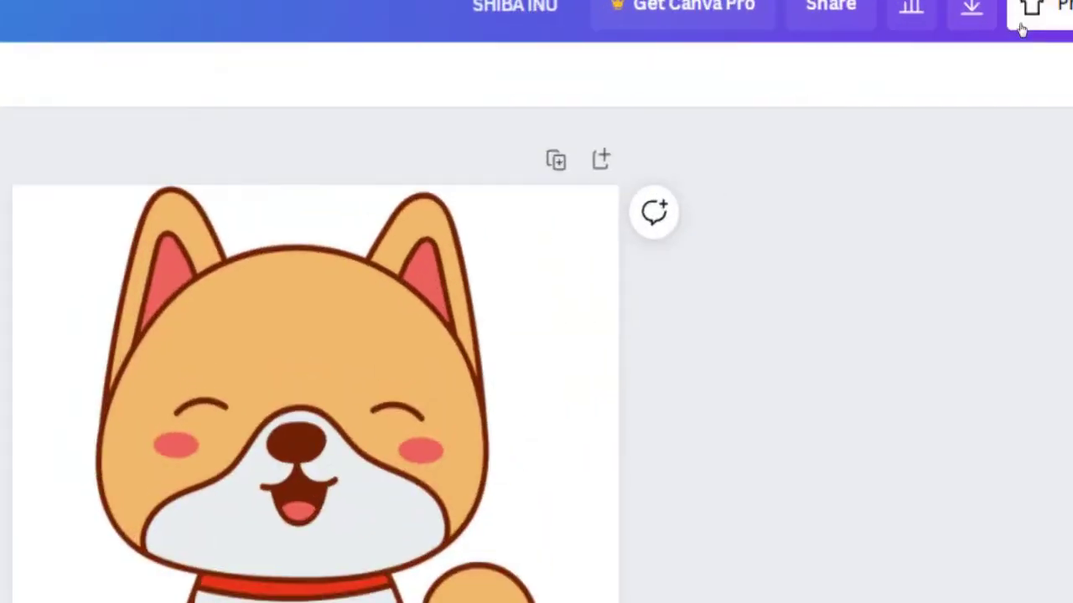
left_click(993, 17)
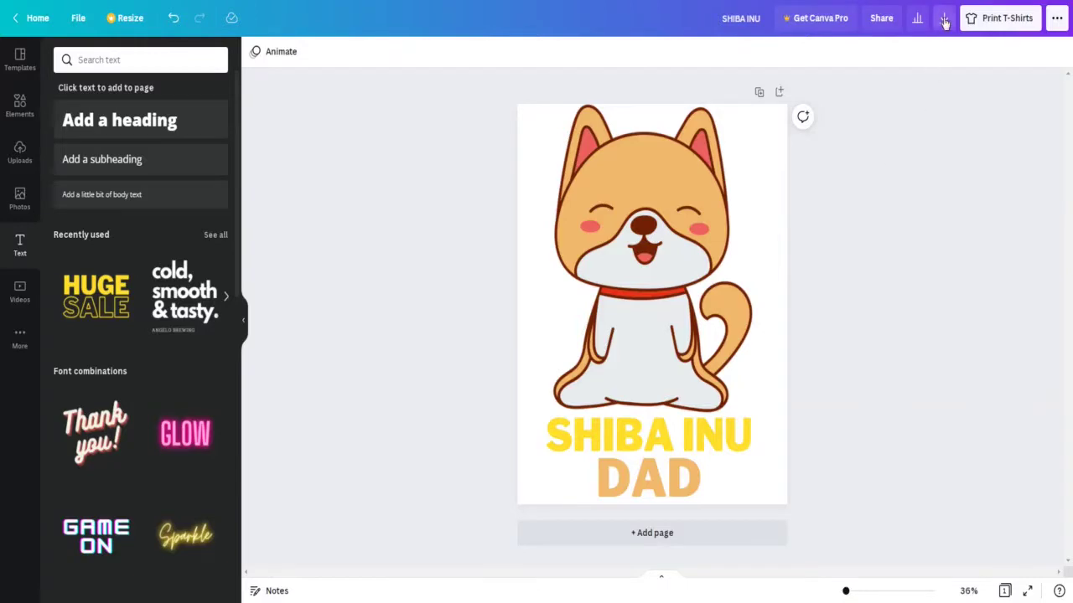
Bring up Canva's download options for the design (PNG, 1556 × 2000 px).
left_click(944, 17)
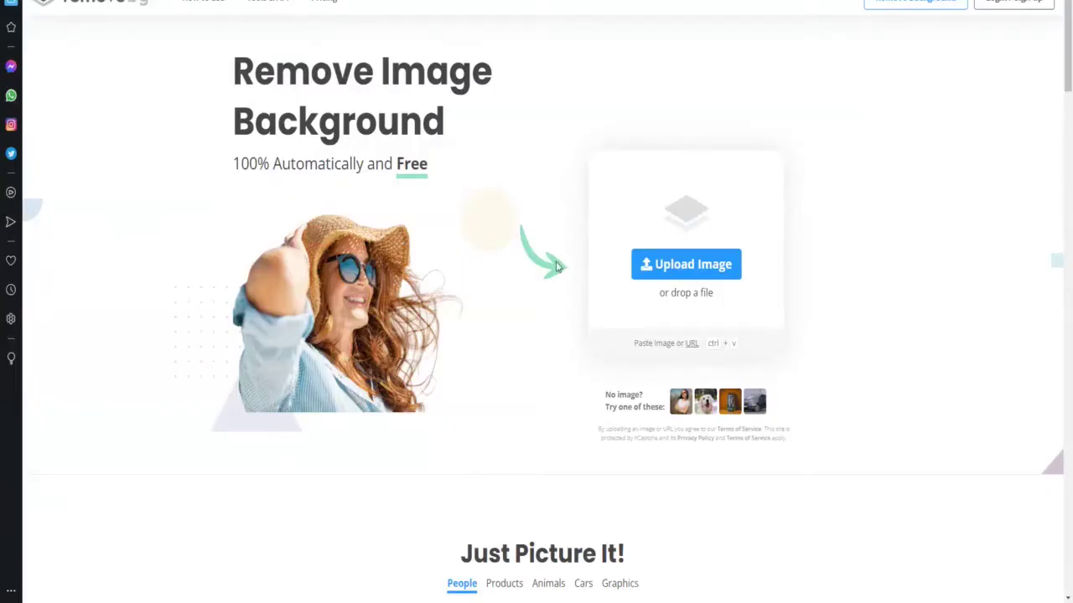
Upload the downloaded design to remove.bg to strip its white background.
left_click(644, 275)
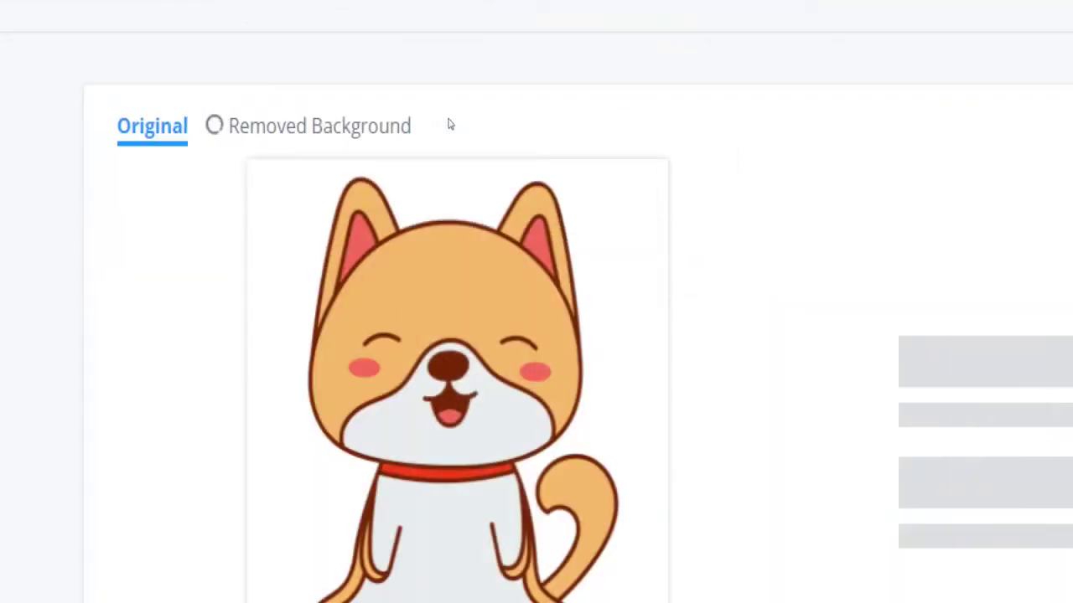
scroll(458, 138, "down", 3)
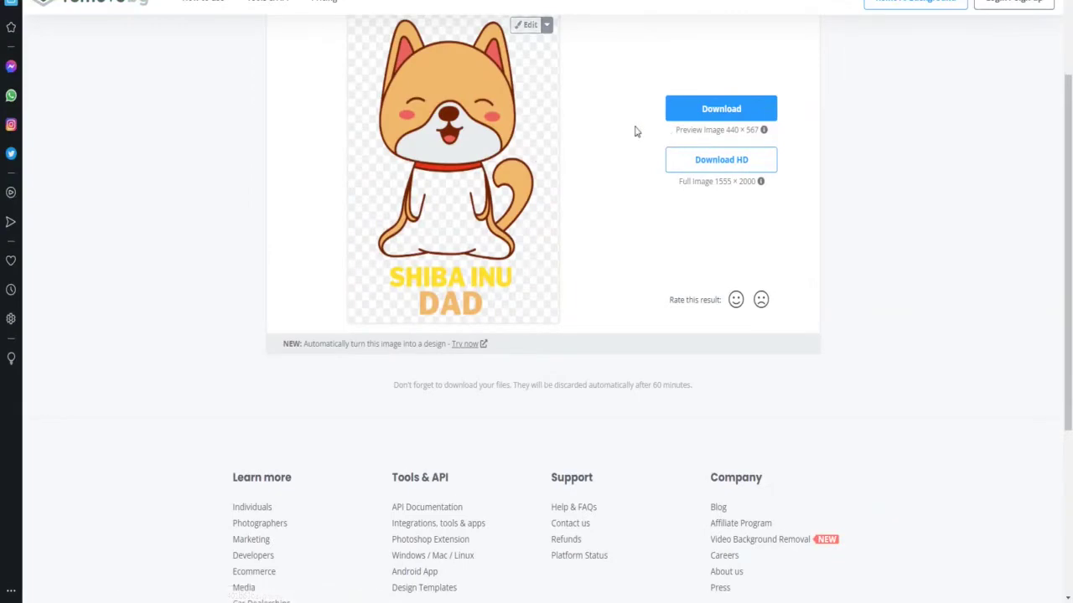
scroll(625, 142, "up", 1)
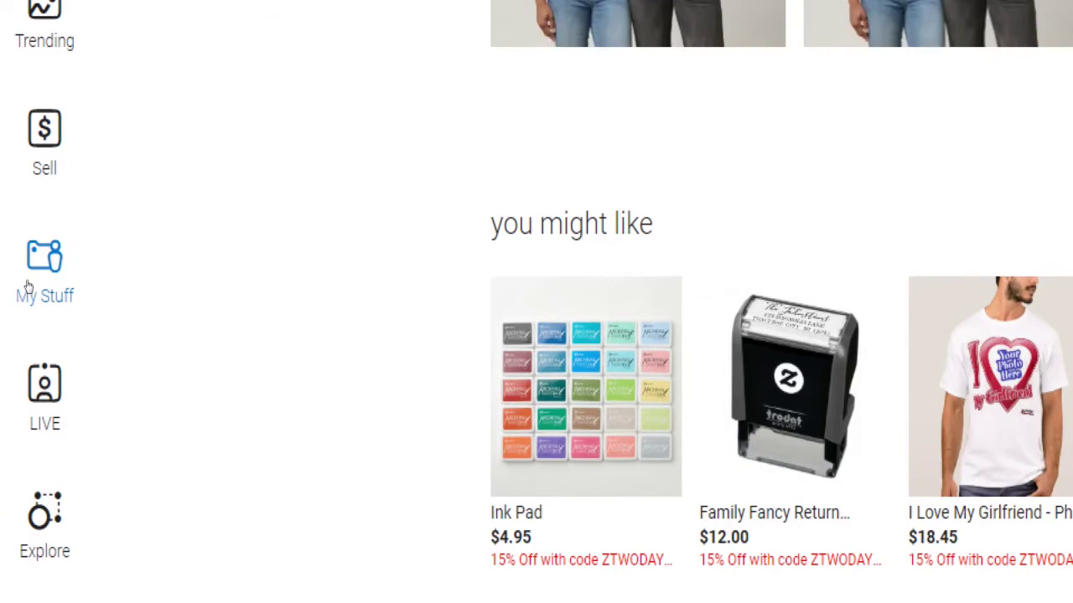
Place and resize the Shiba Inu image, then go to Zazzle's Personalized Custom Gifts catalogue.
left_click(27, 288)
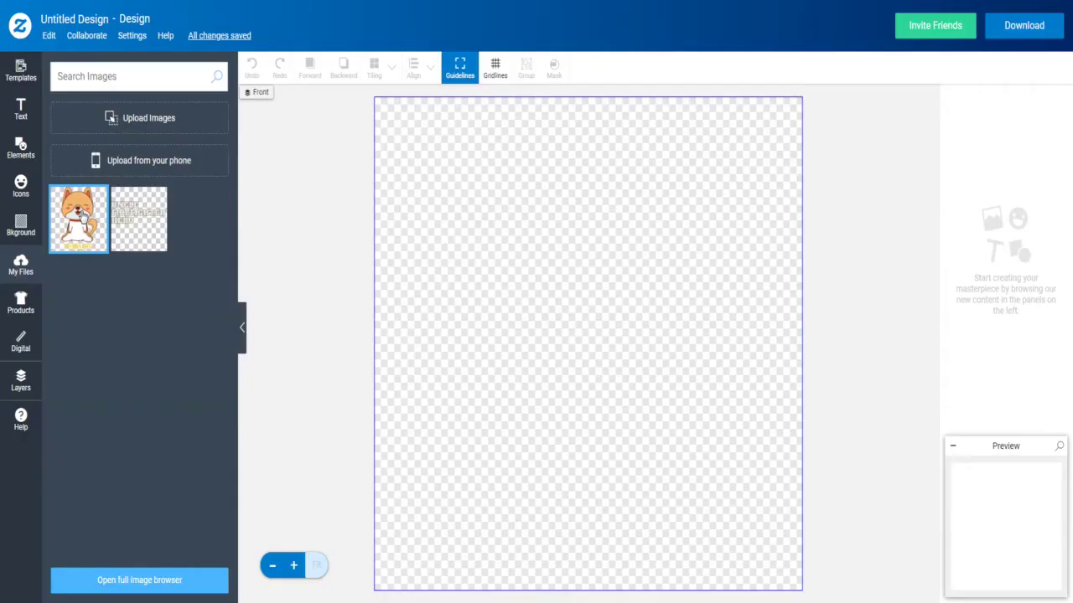
left_click(79, 218)
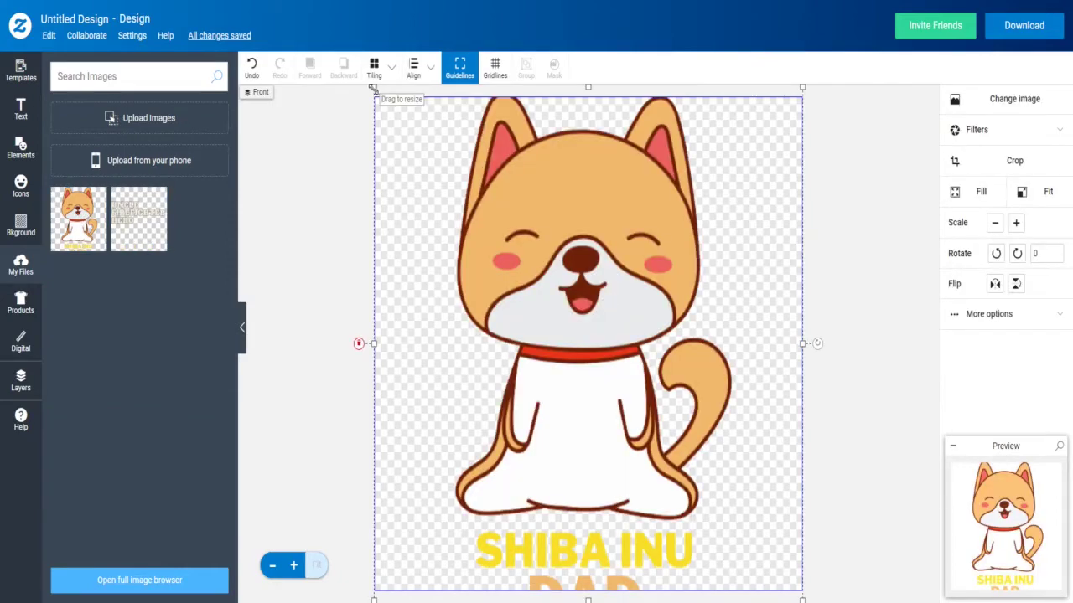
mouse_move(376, 97)
left_mouse_down()
mouse_move(431, 173)
mouse_move(401, 144)
mouse_move(375, 87)
left_mouse_up()
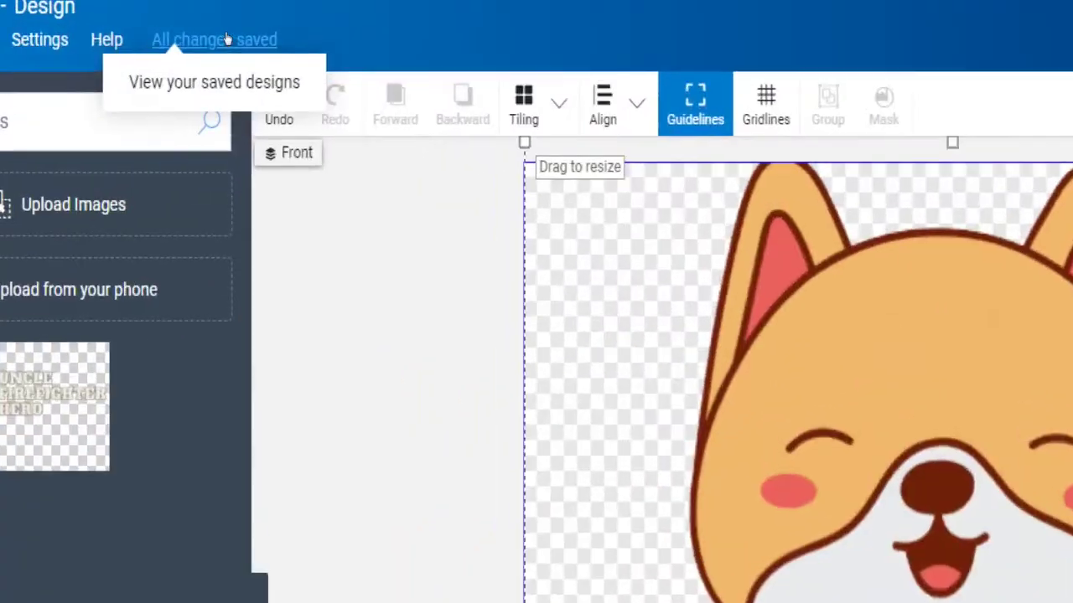
left_click(223, 40)
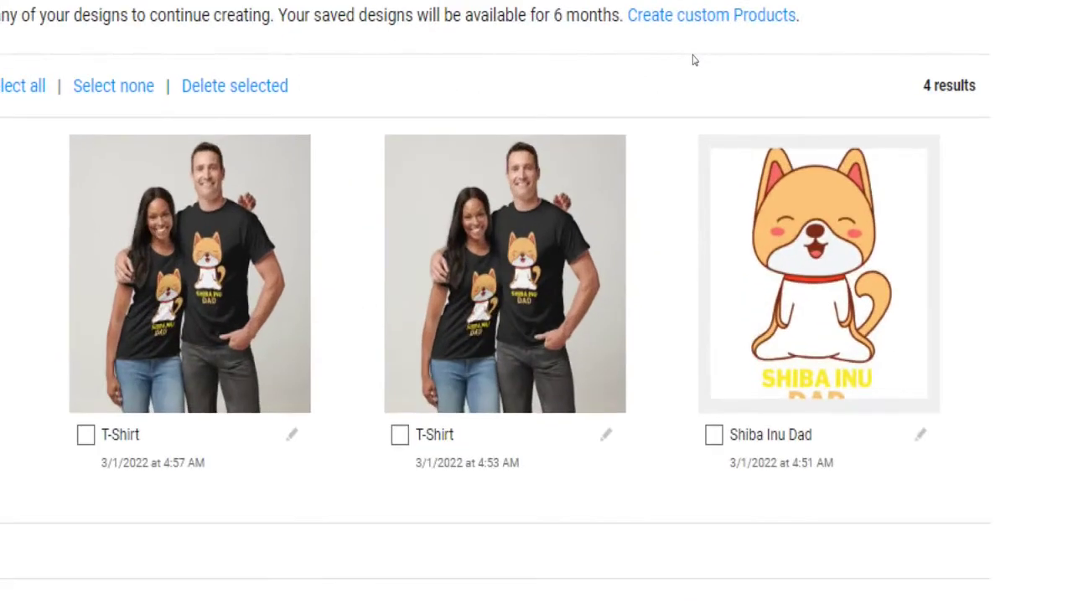
left_click(704, 37)
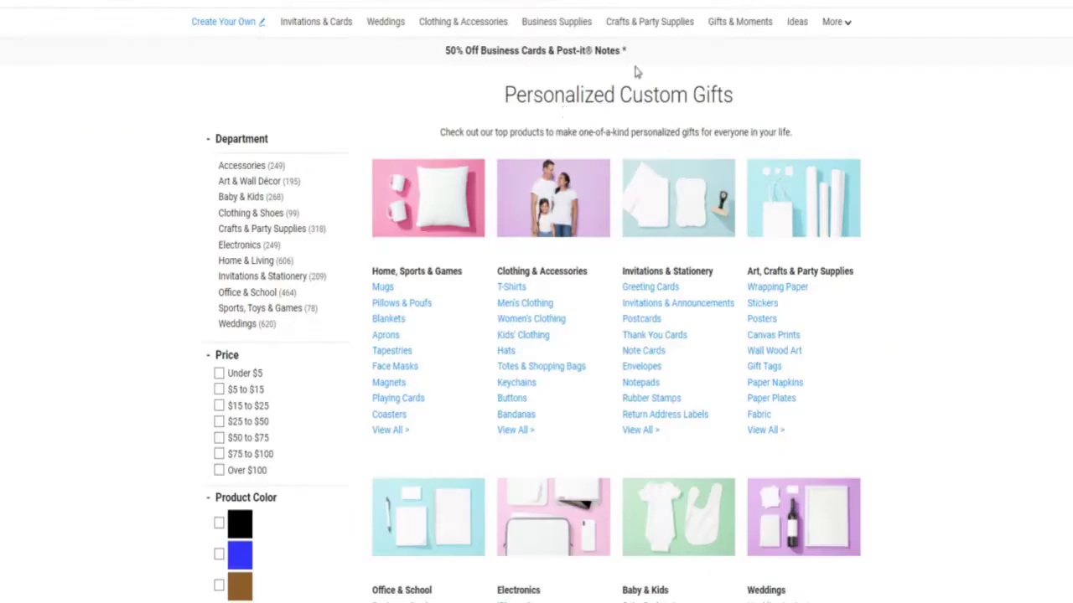
Choose the men's Basic Dark T-Shirt and add the uploaded Shiba Inu image to it.
left_click(510, 289)
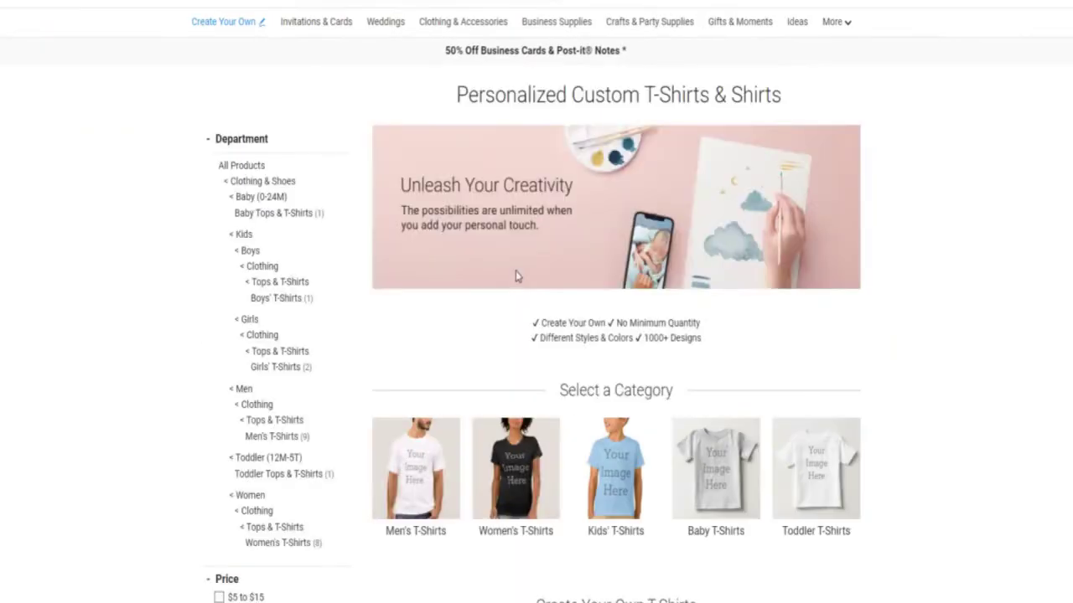
scroll(514, 276, "down", 1)
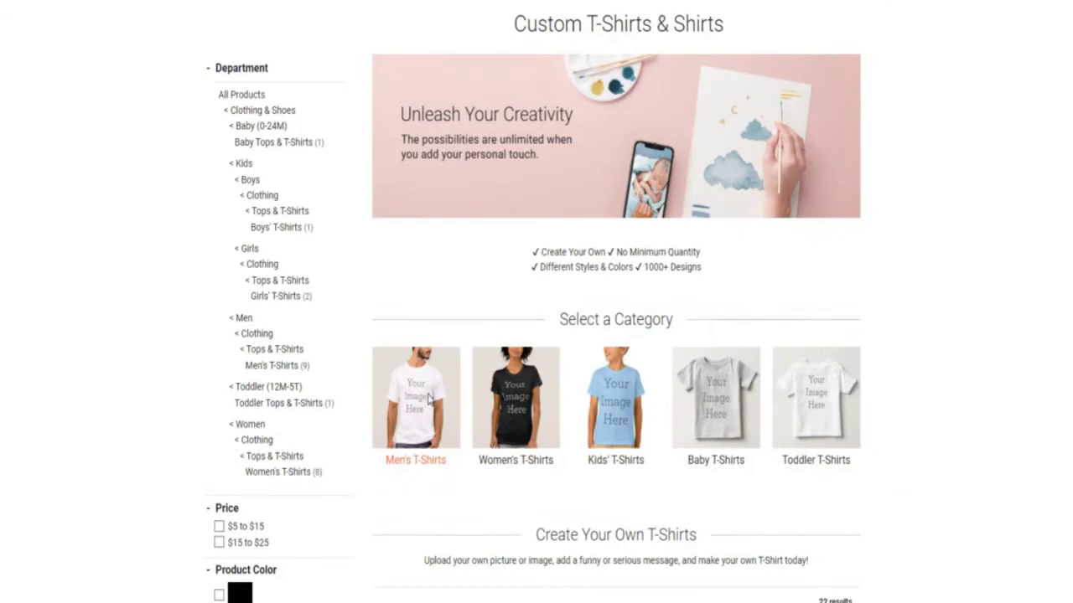
left_click(429, 400)
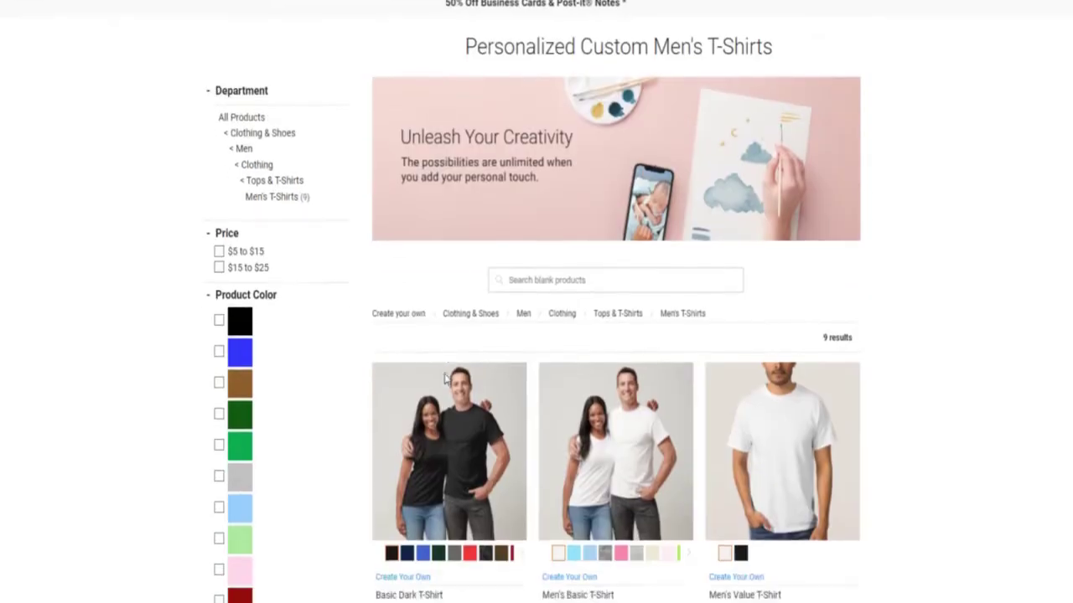
scroll(436, 377, "down", 1)
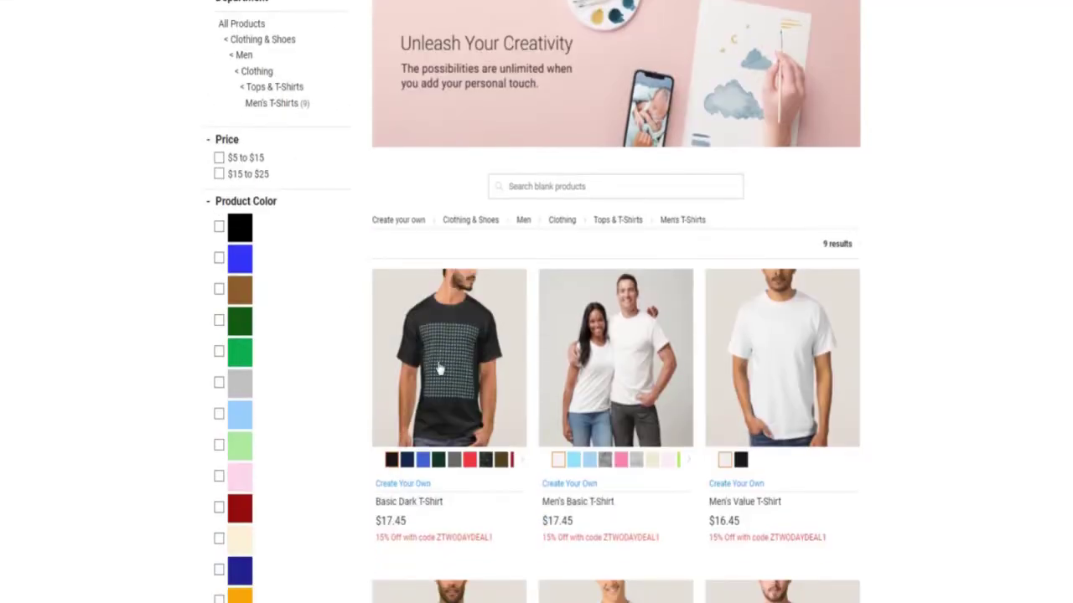
left_click(447, 362)
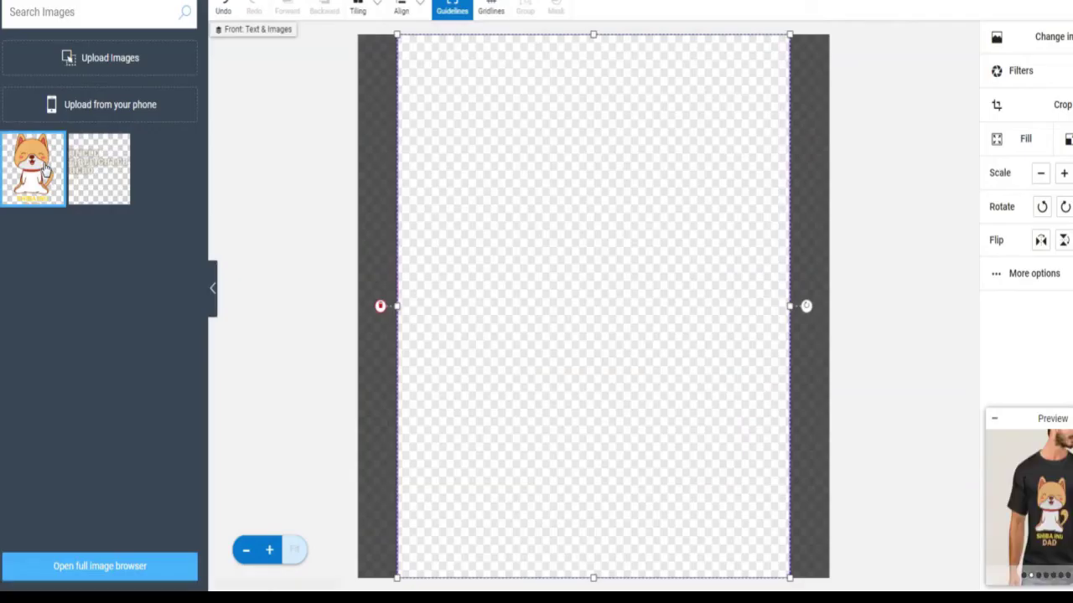
left_click(34, 167)
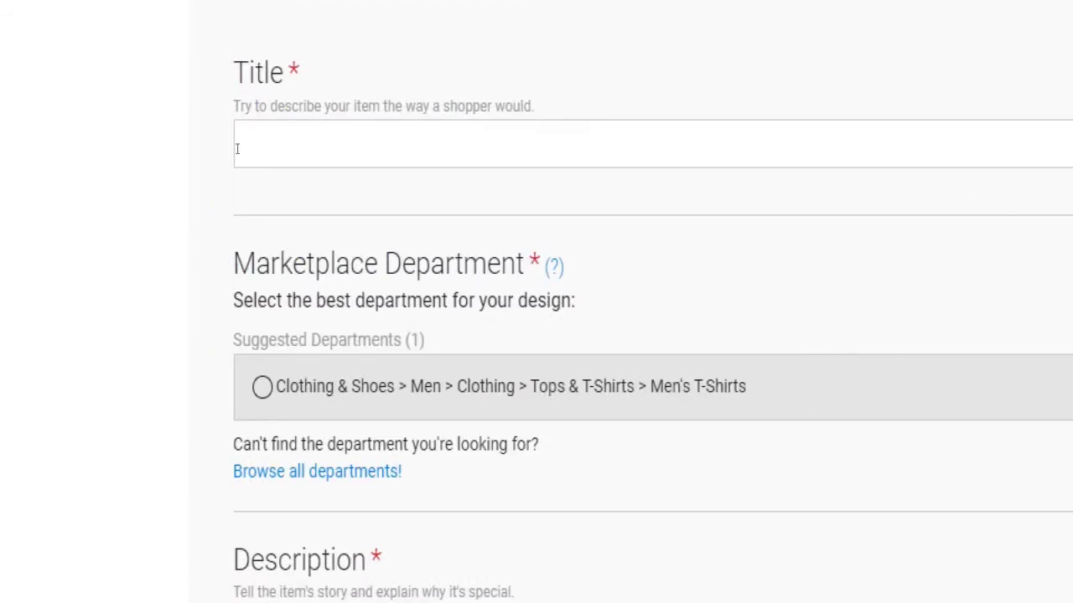
List the shirt for sale with a pasted description, 5% royalty and accepted selling terms.
left_click(235, 149)
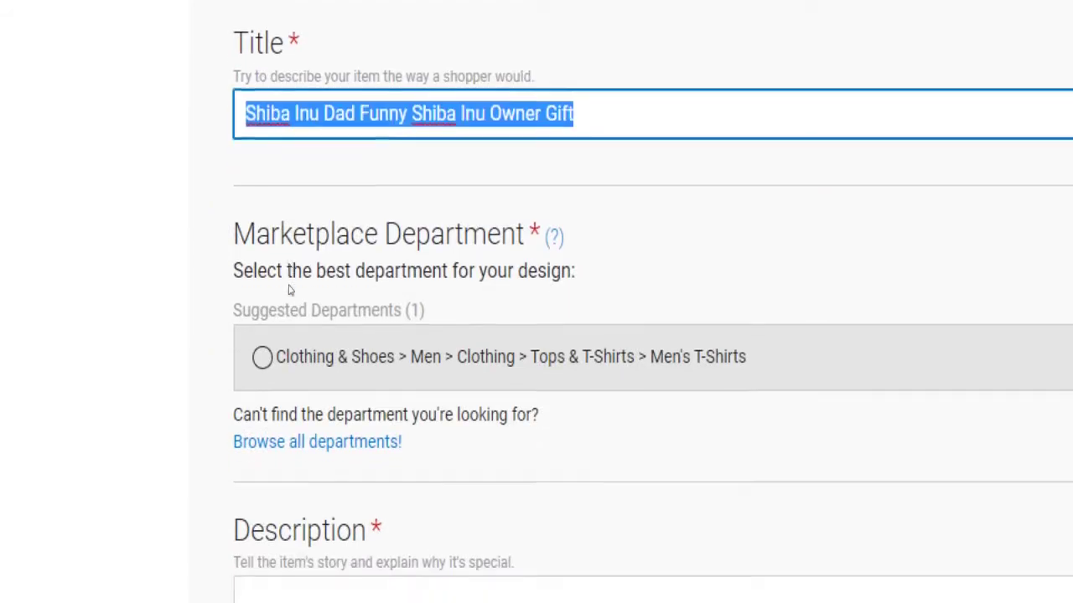
scroll(357, 290, "down", 3)
scroll(272, 272, "down", 3)
left_click(292, 183)
type("Shiba Inu Dad Funny Shiba Inu Owner Gift")
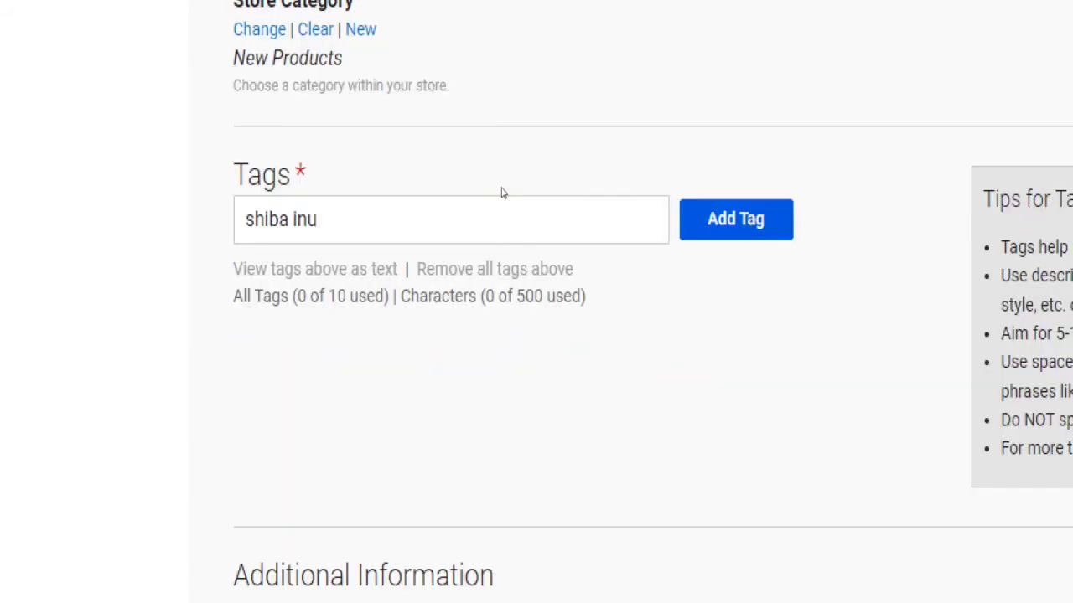
scroll(503, 192, "down", 10)
left_click(371, 140)
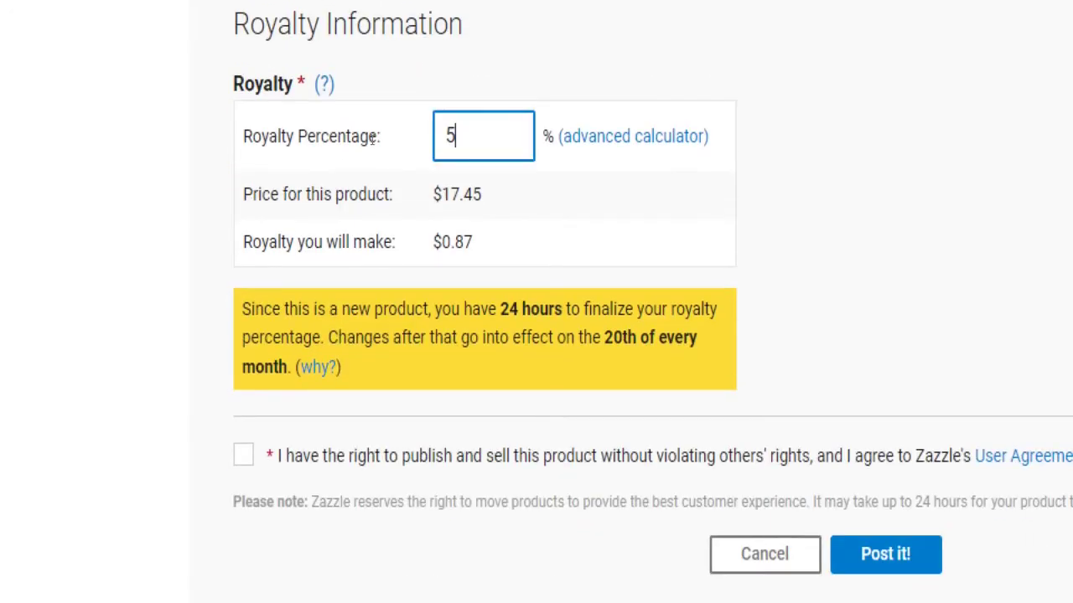
scroll(371, 141, "down", 2)
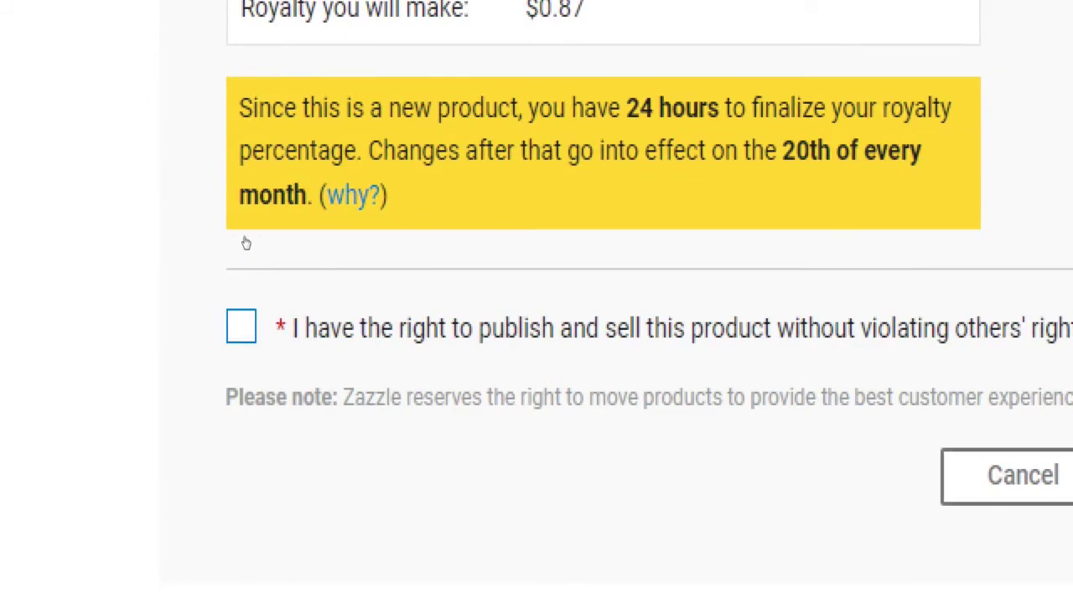
left_click(241, 326)
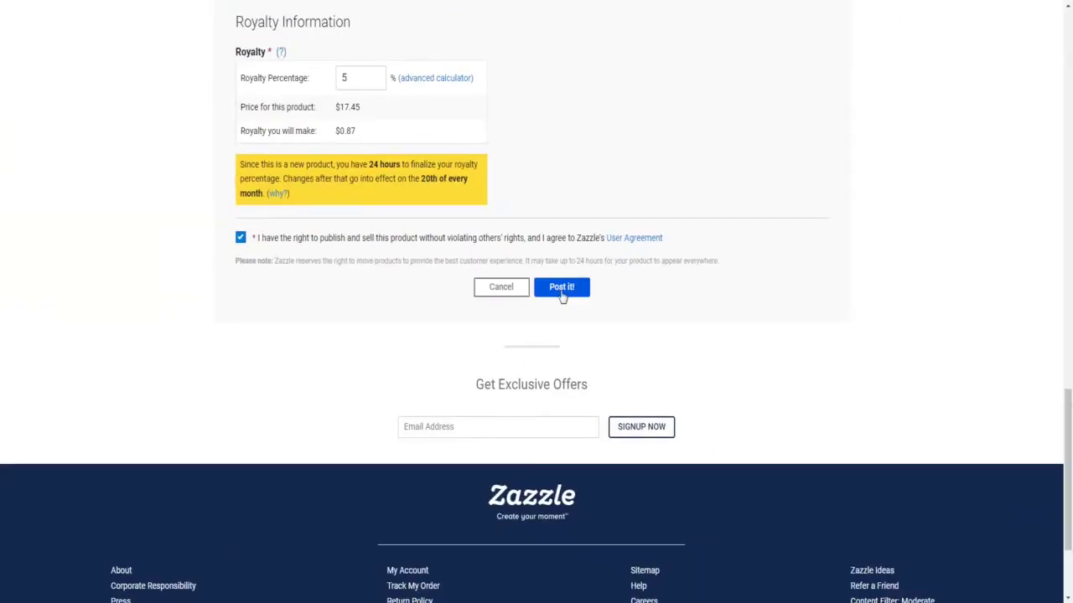
left_click(561, 288)
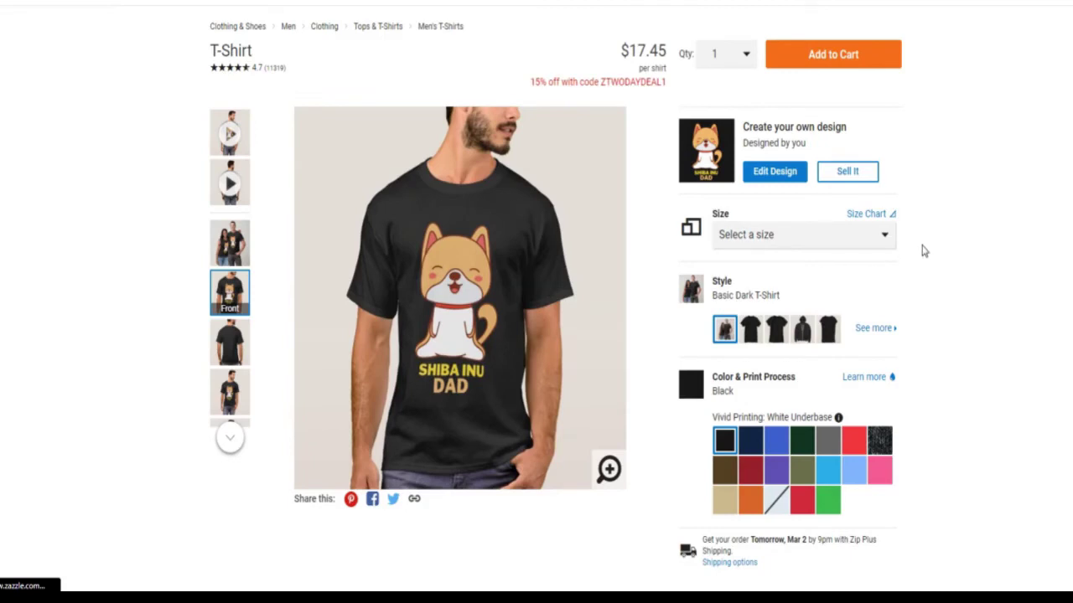
Enlarge the product mockup and view the Unisex shot of the couple wearing it.
left_click(610, 469)
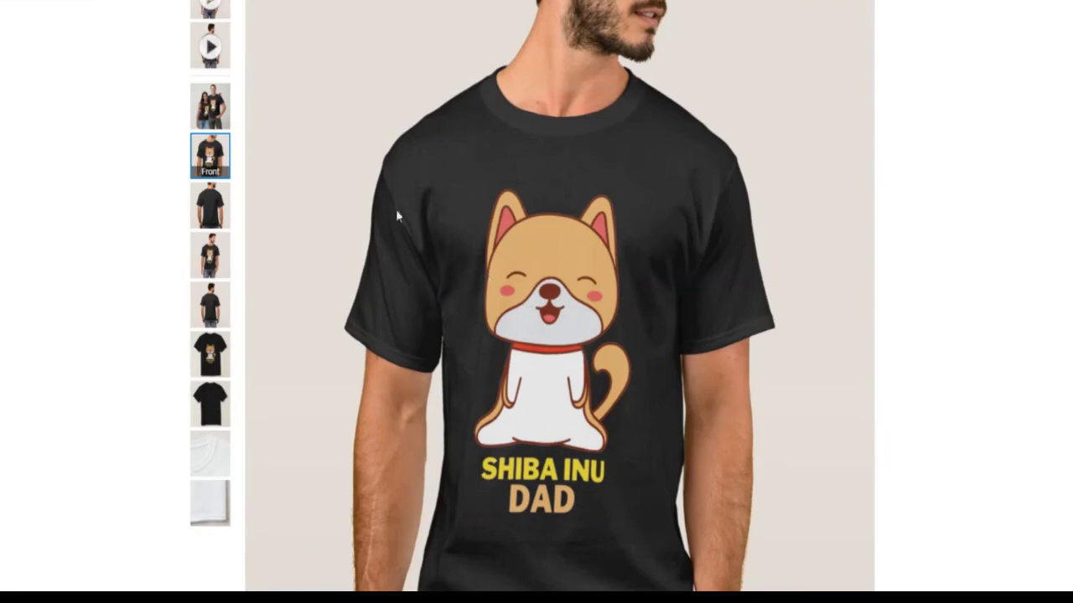
left_click(219, 100)
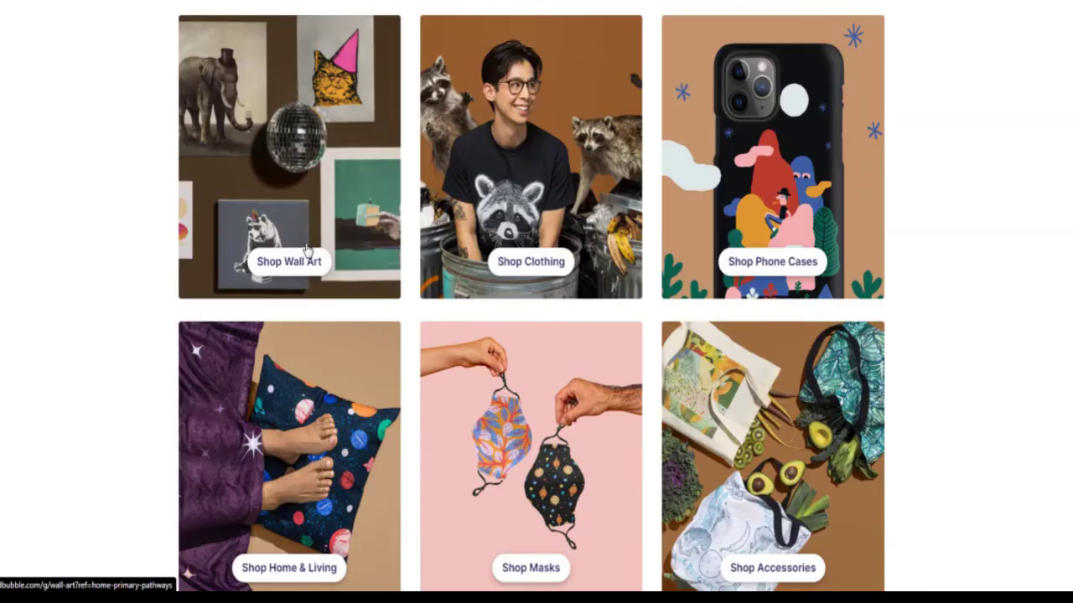
scroll(369, 335, "down", 3)
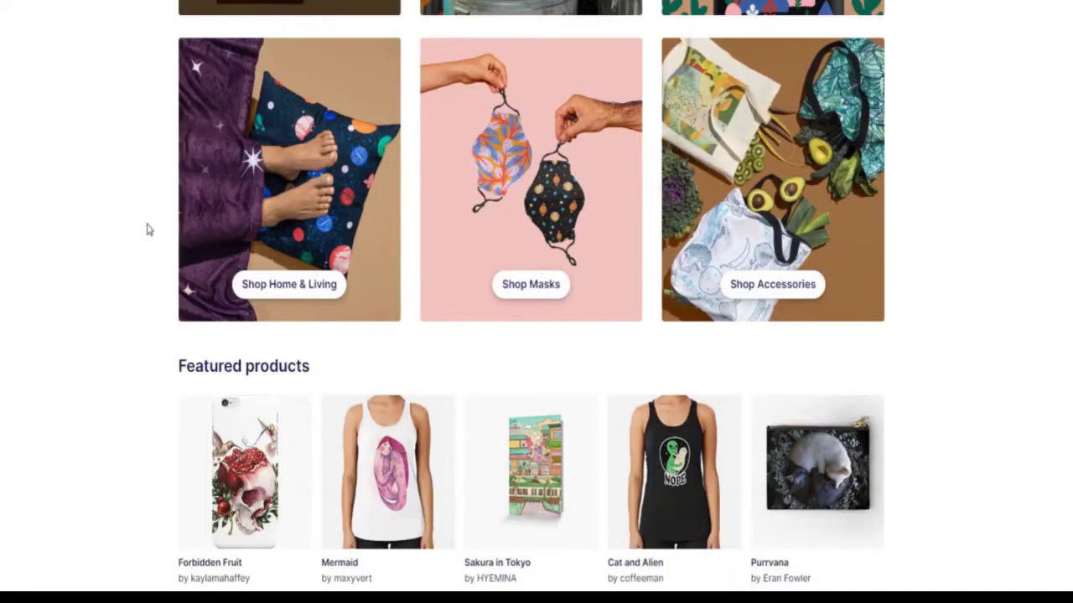
scroll(146, 229, "down", 4)
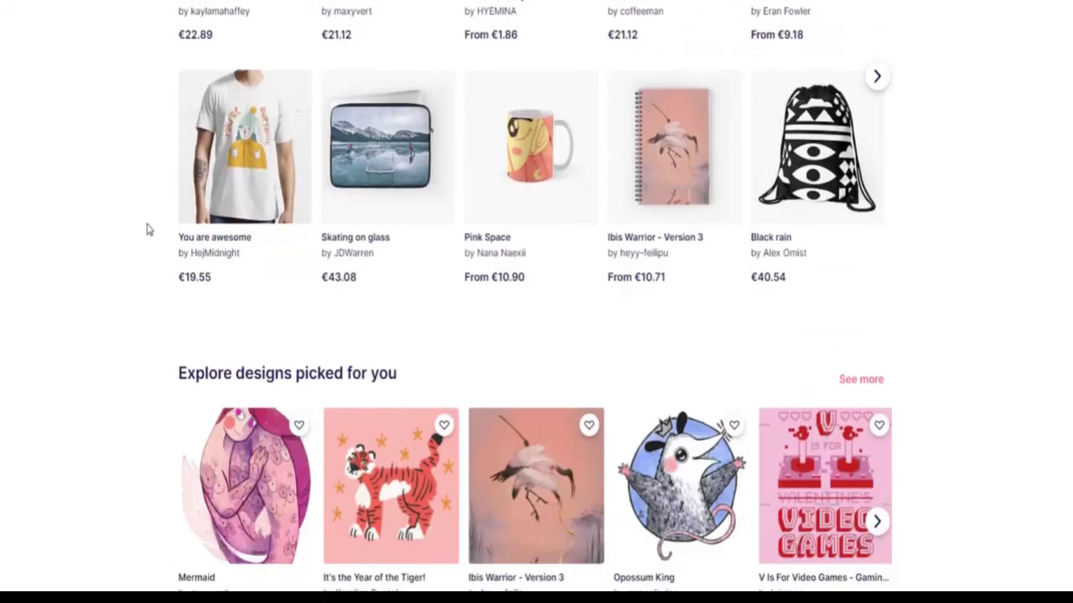